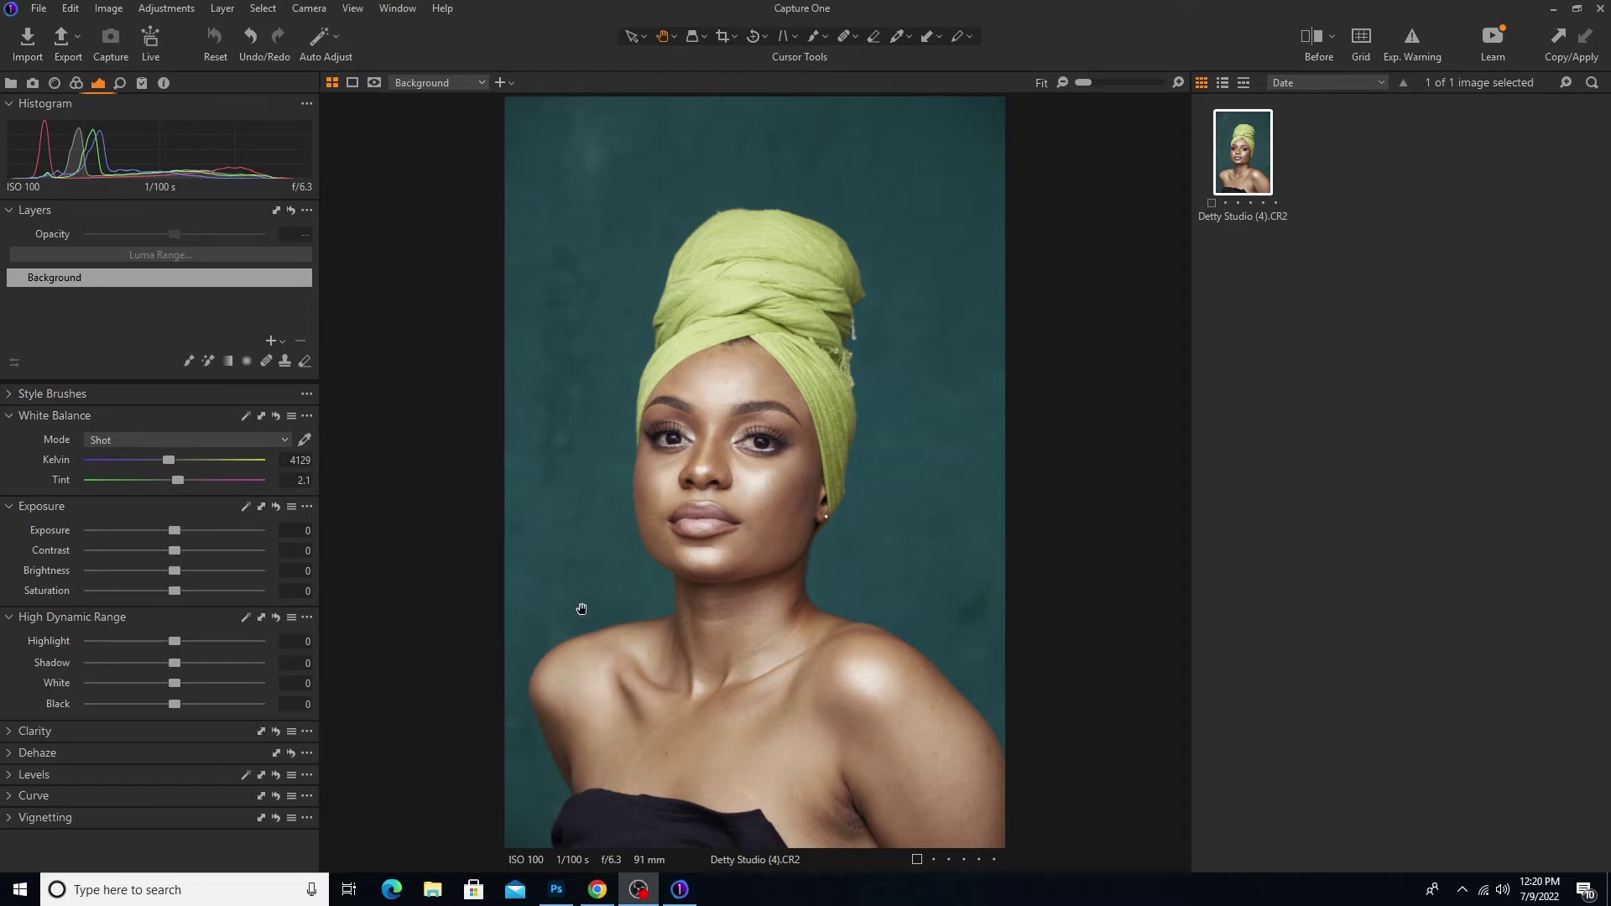
# - Lower the portrait's High Dynamic Range values to Highlight -79 and White -100
pyautogui.click(99, 89)
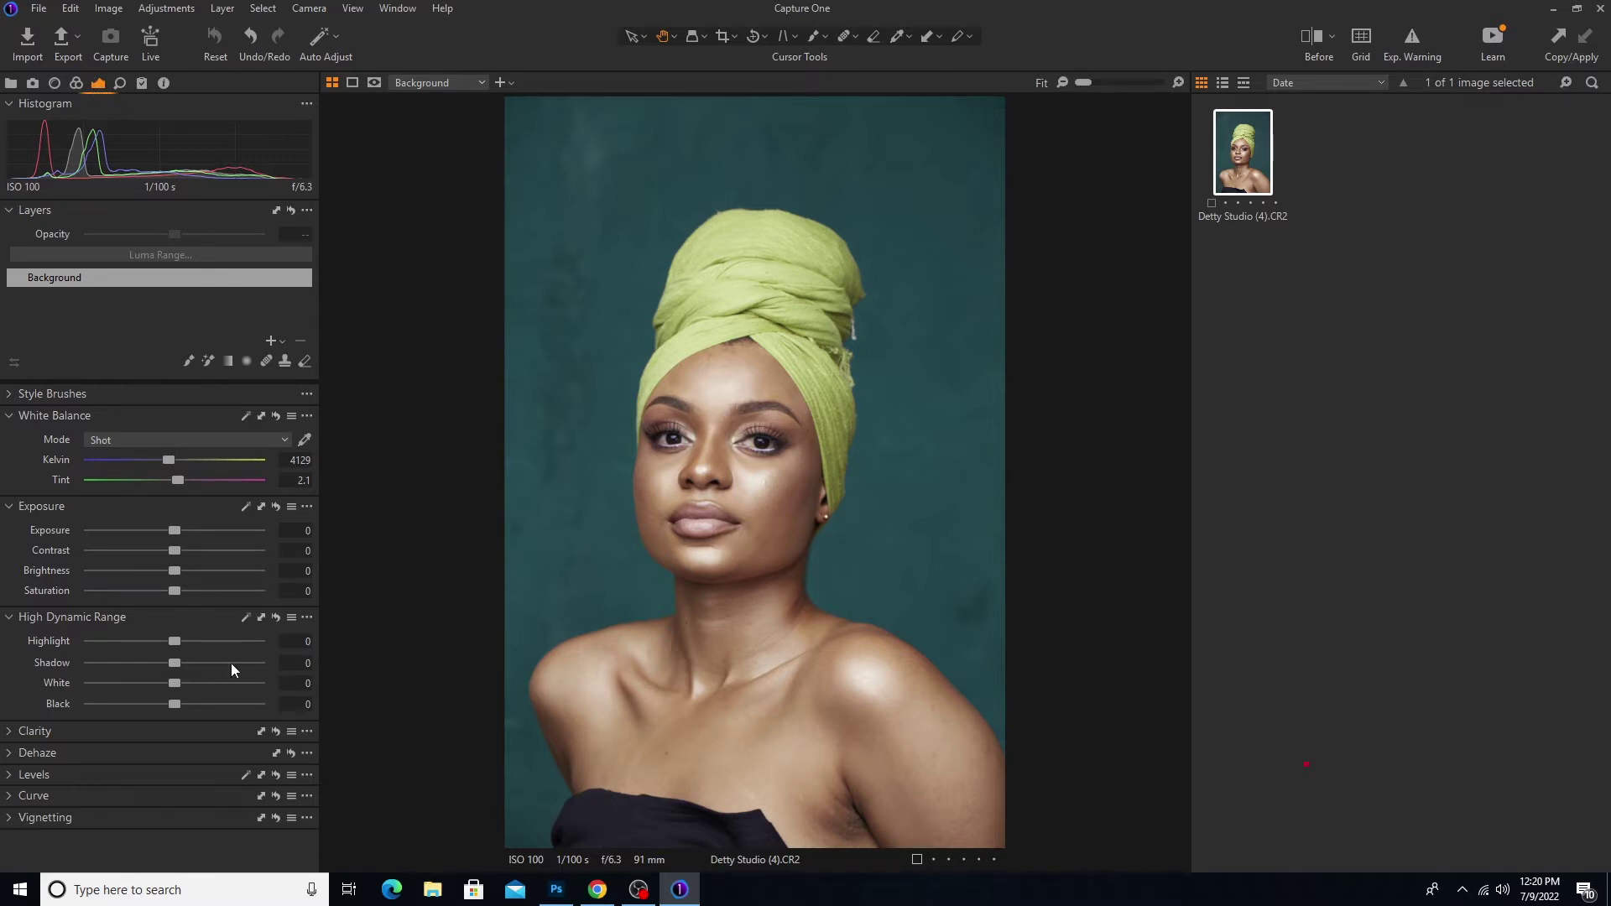
pyautogui.moveTo(168, 642); pyautogui.dragTo(107, 643)
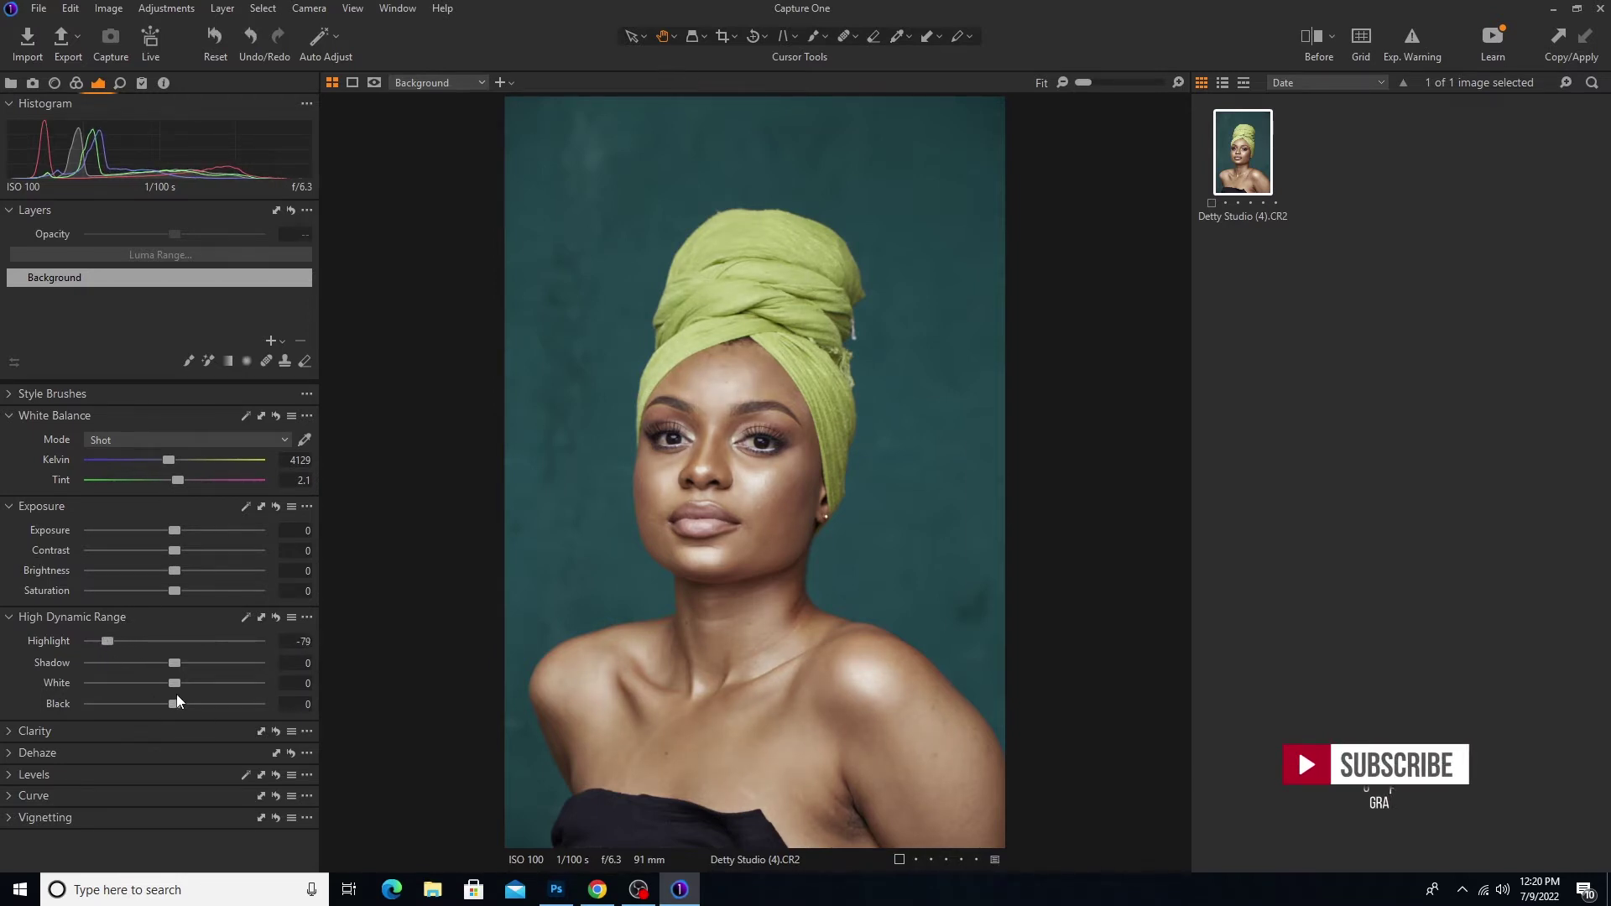
pyautogui.moveTo(174, 683); pyautogui.dragTo(91, 688)
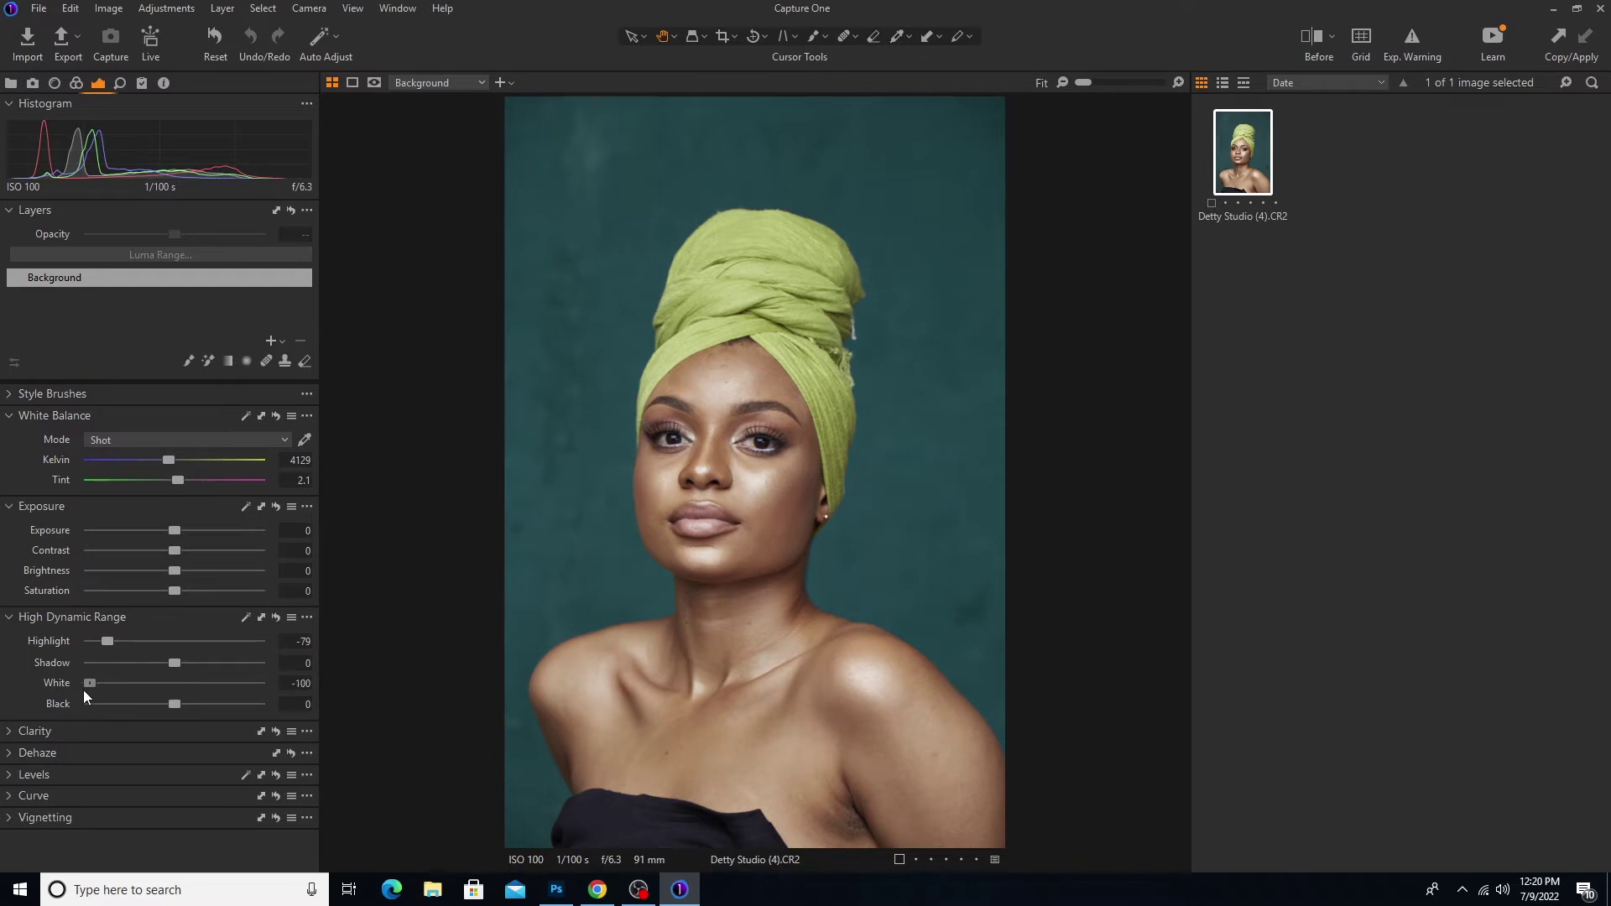
# - Compare the portrait in the split before/after view and refine White to -81 and Black to -5
pyautogui.click(1311, 37)
pyautogui.moveTo(760, 477)
pyautogui.mouseDown()
pyautogui.moveTo(370, 460)
pyautogui.moveTo(1209, 442)
pyautogui.moveTo(789, 473)
pyautogui.mouseUp()
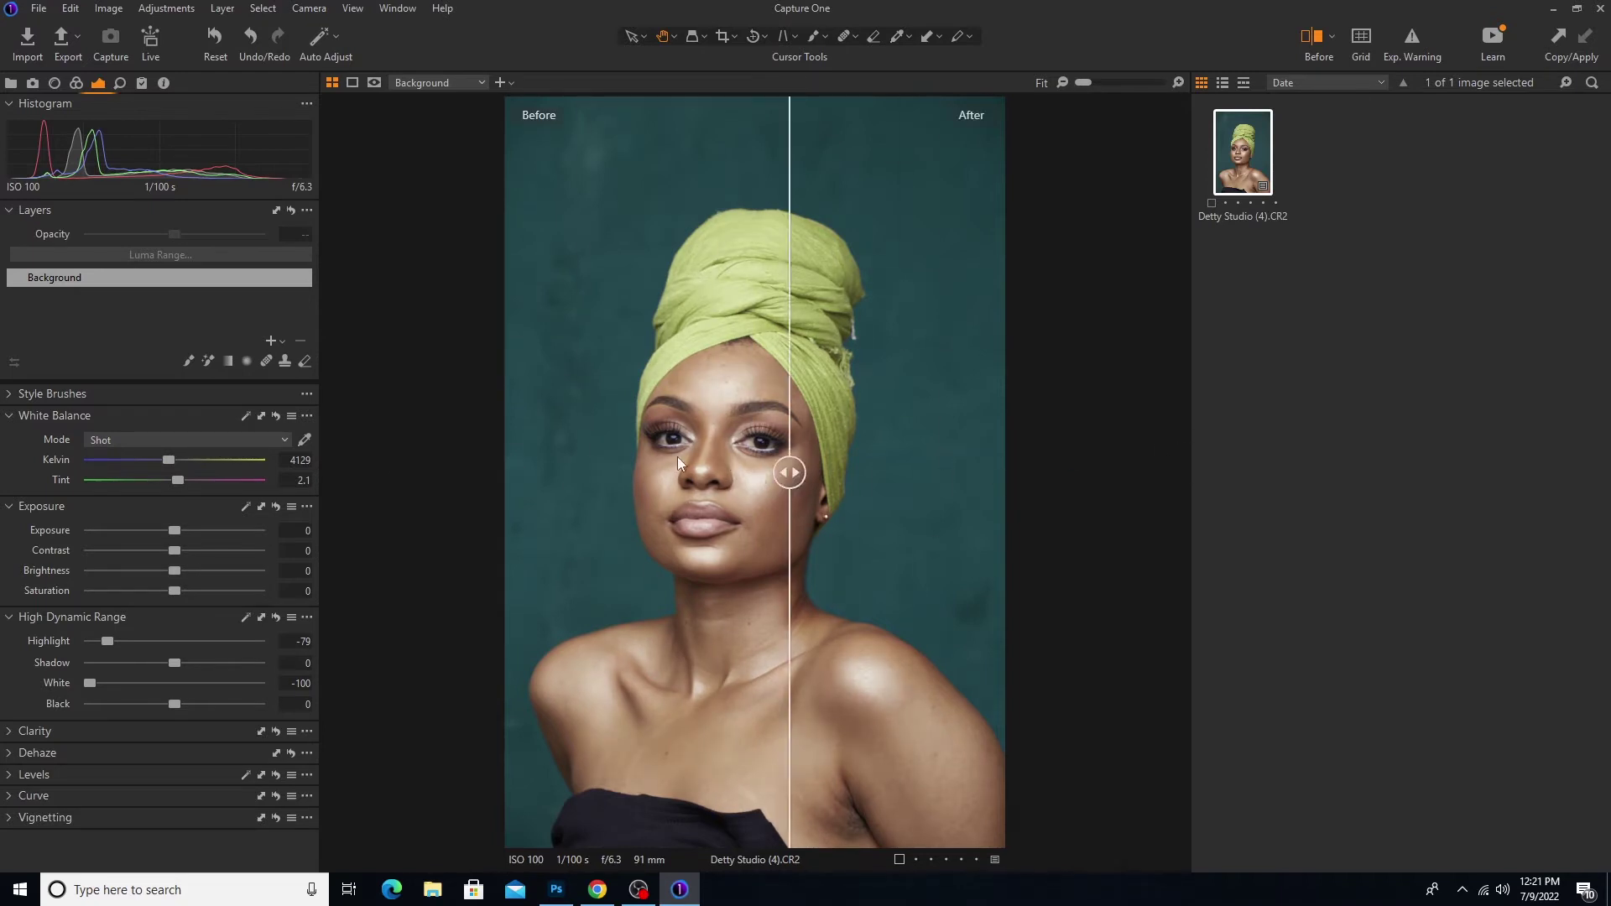
pyautogui.moveTo(677, 458); pyautogui.dragTo(383, 440)
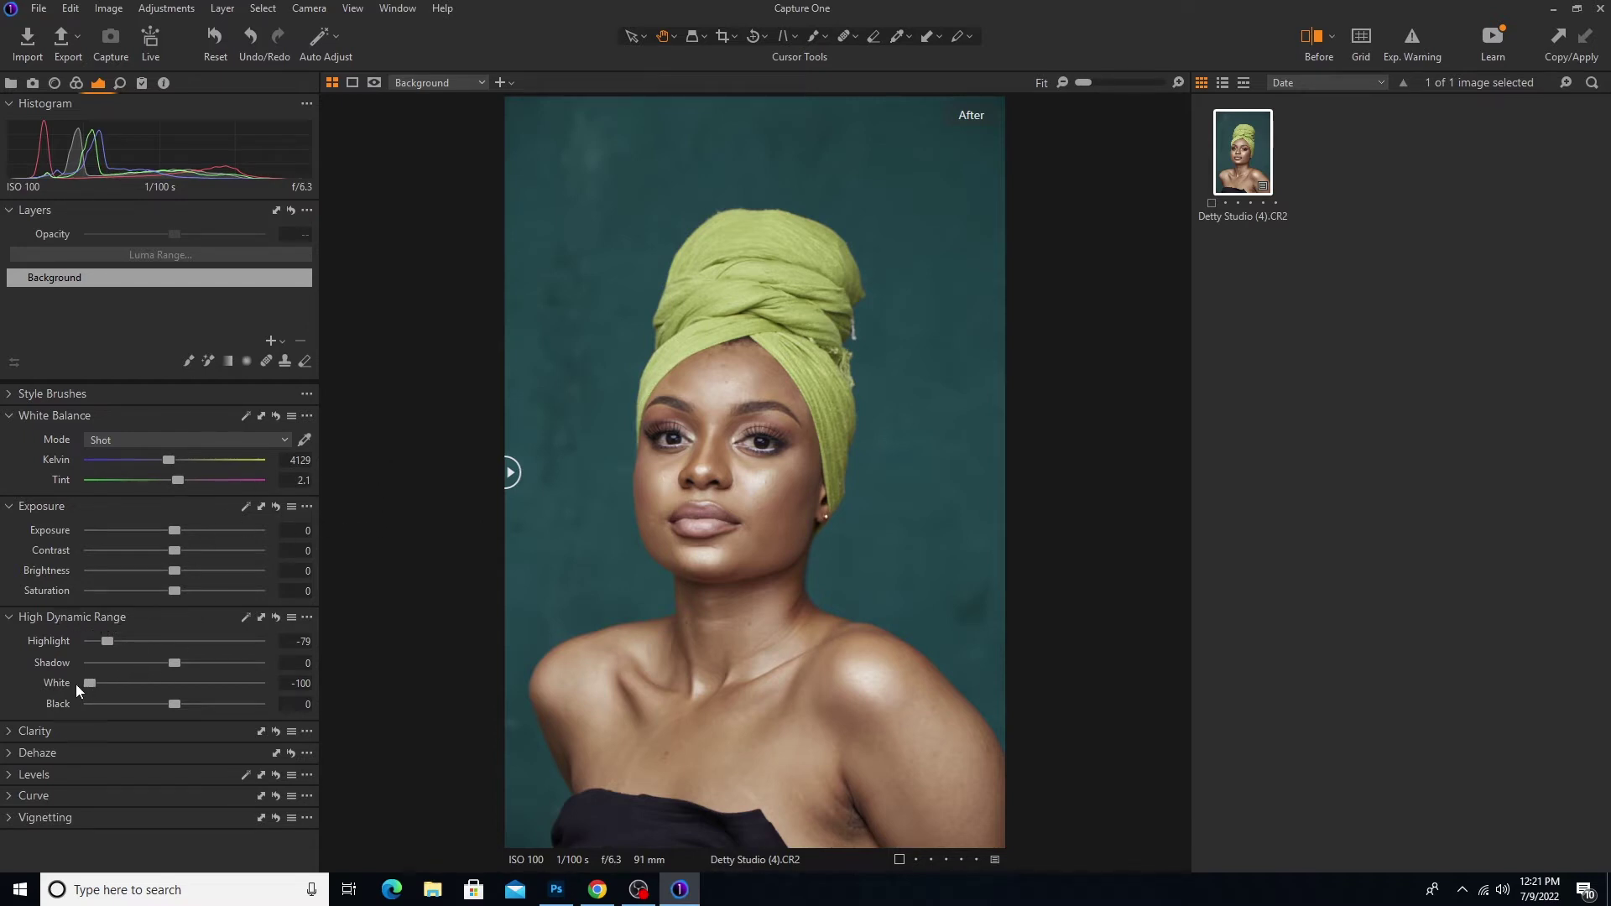
pyautogui.moveTo(88, 682); pyautogui.dragTo(170, 709)
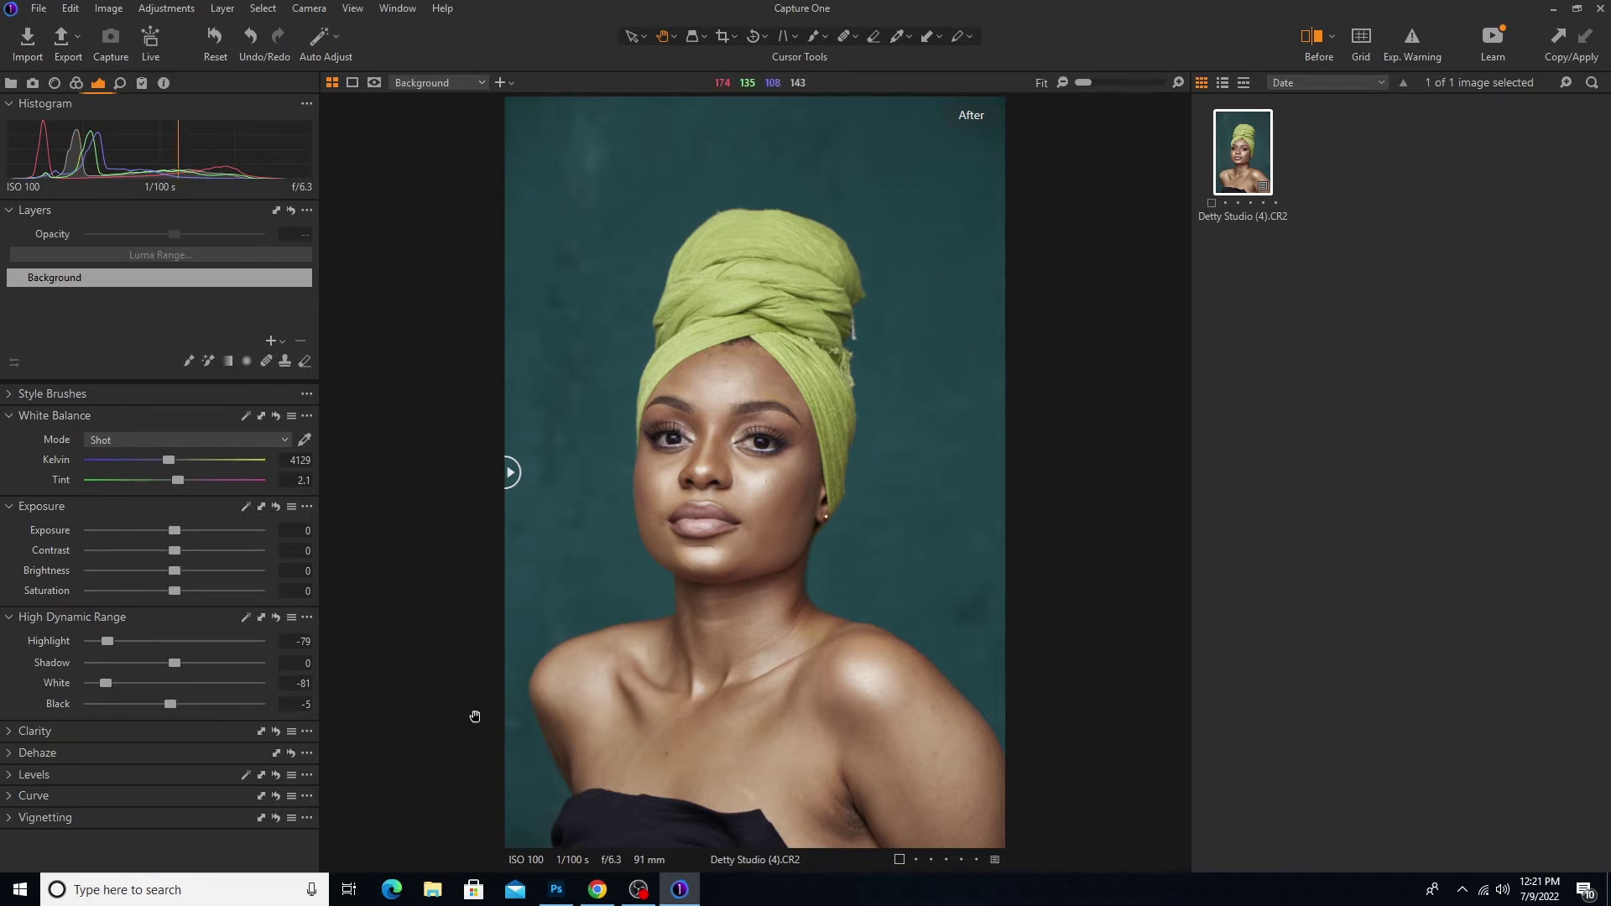
# - Look over the lens and color tools and activate the color picker in the Color Editor's Advanced mode
pyautogui.click(78, 83)
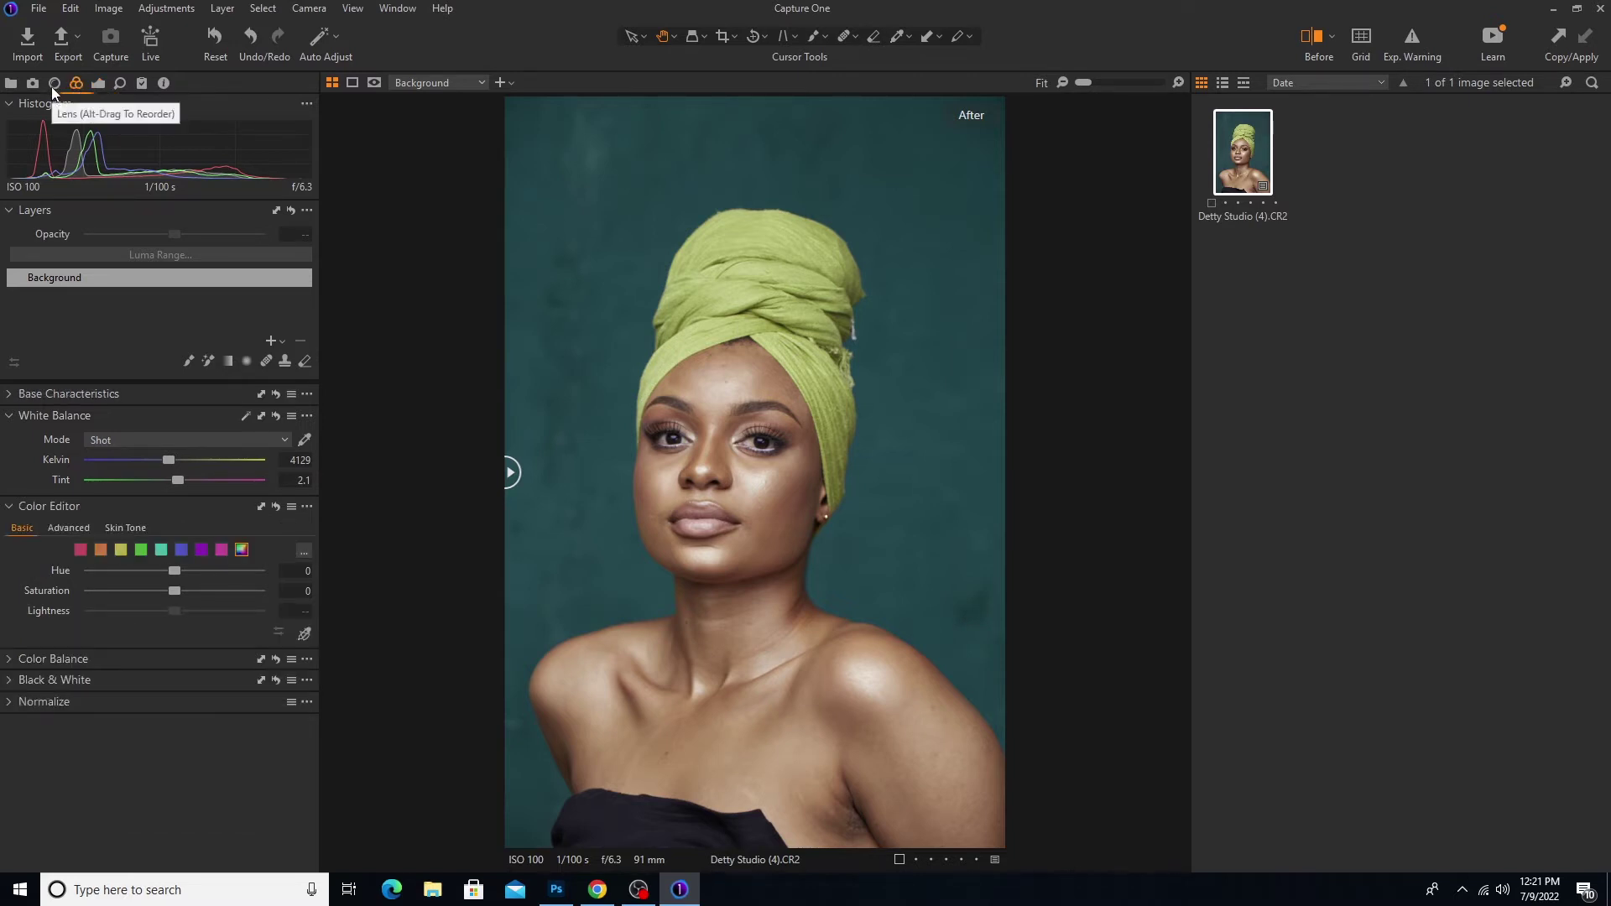
pyautogui.click(52, 87)
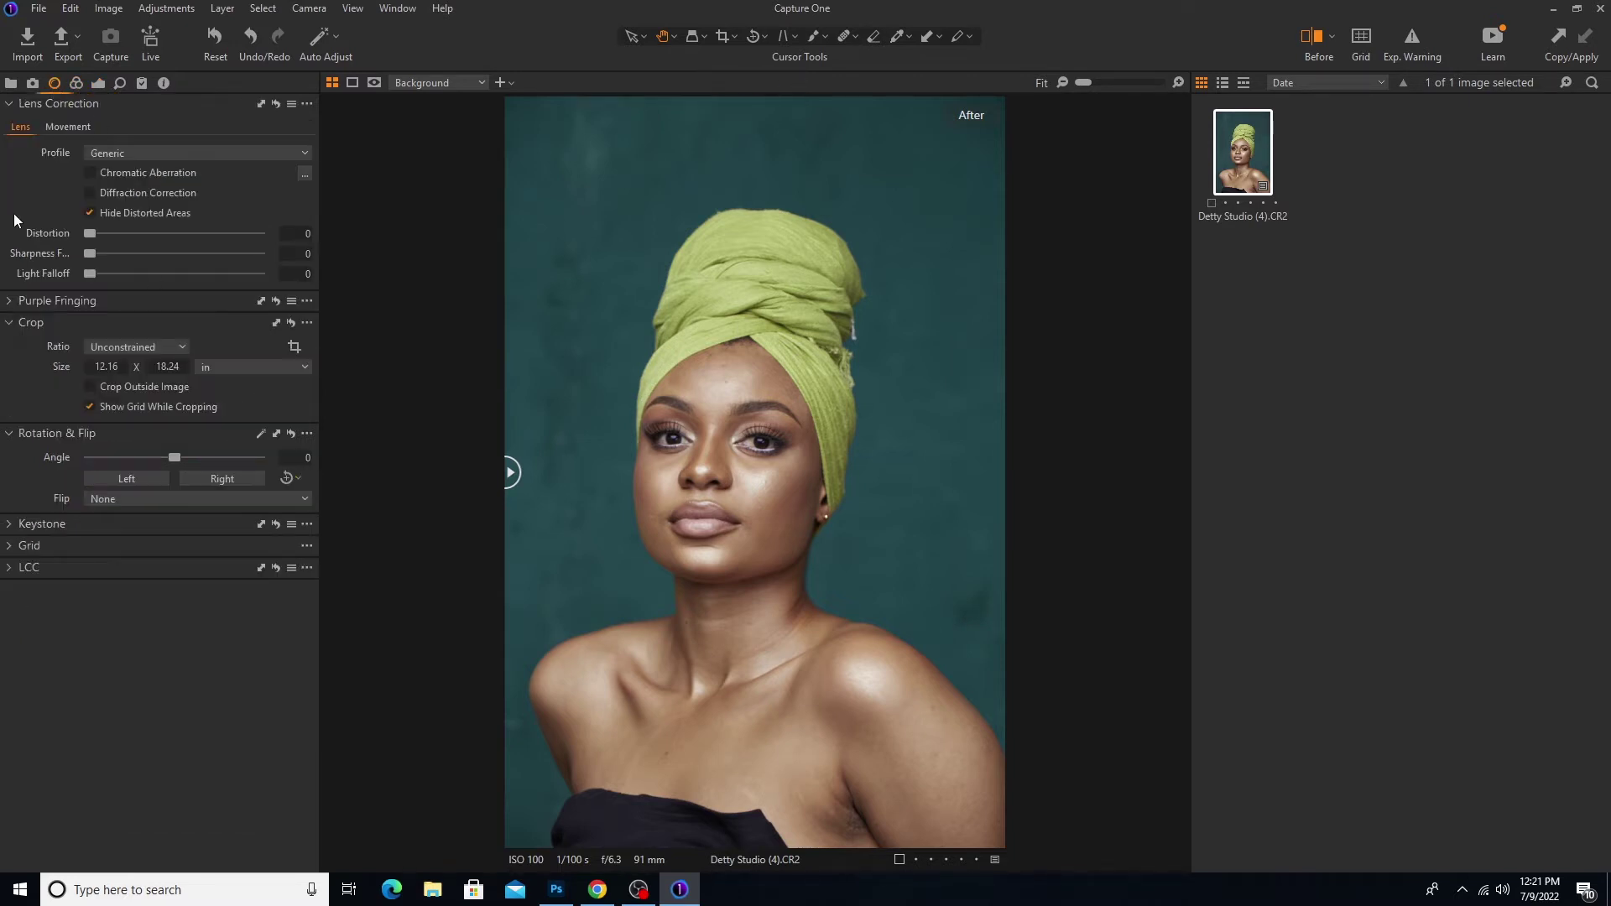
pyautogui.click(76, 83)
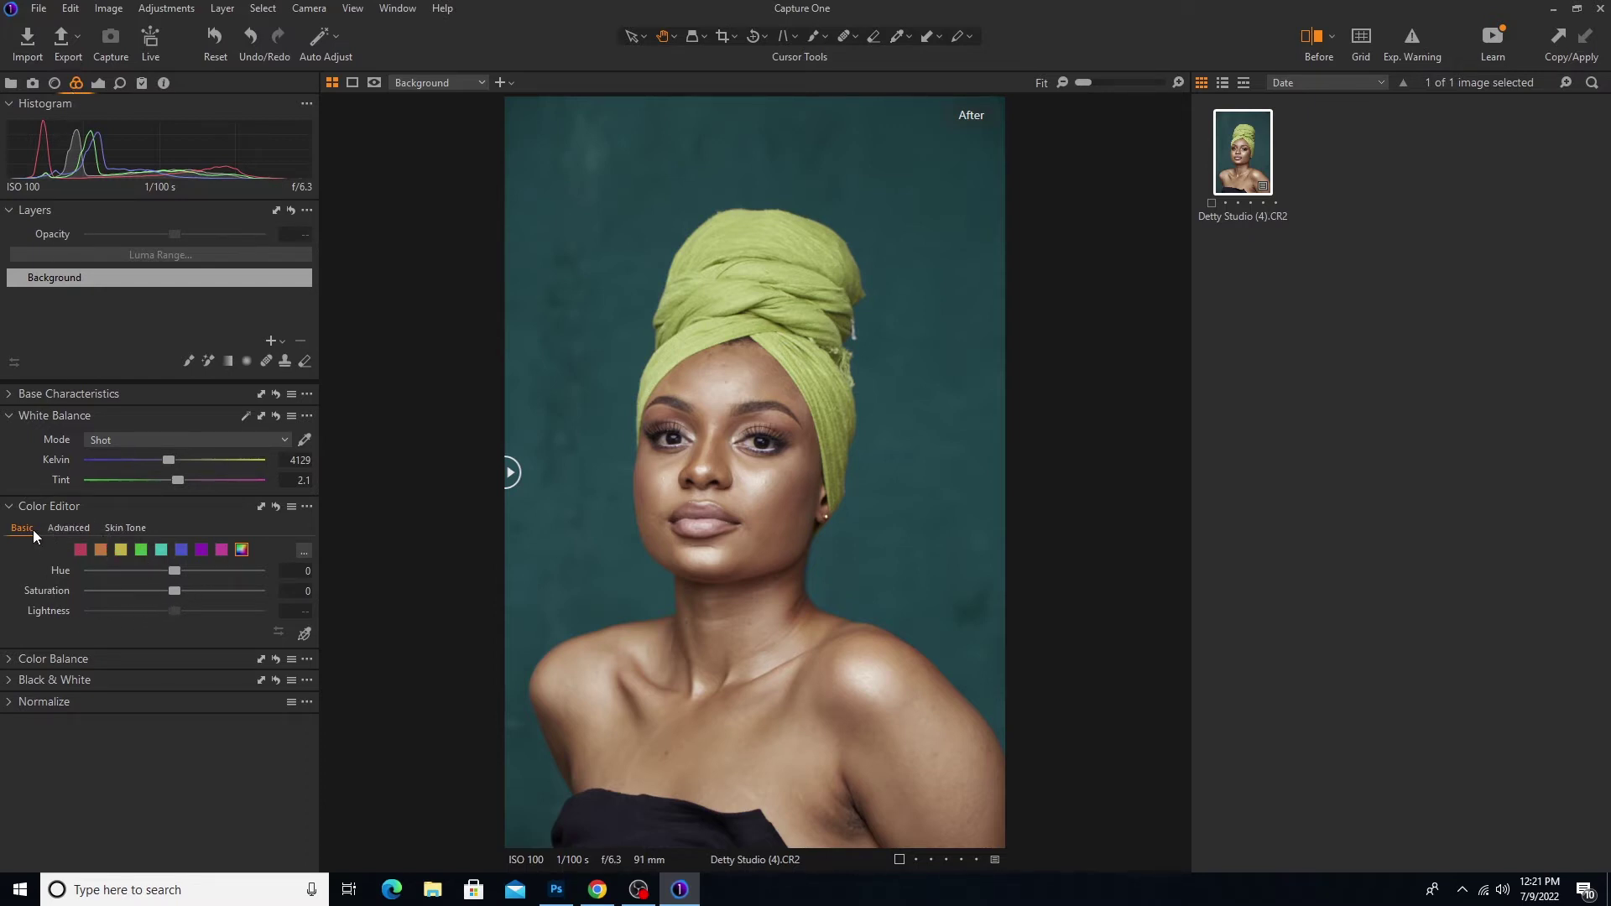
pyautogui.click(126, 528)
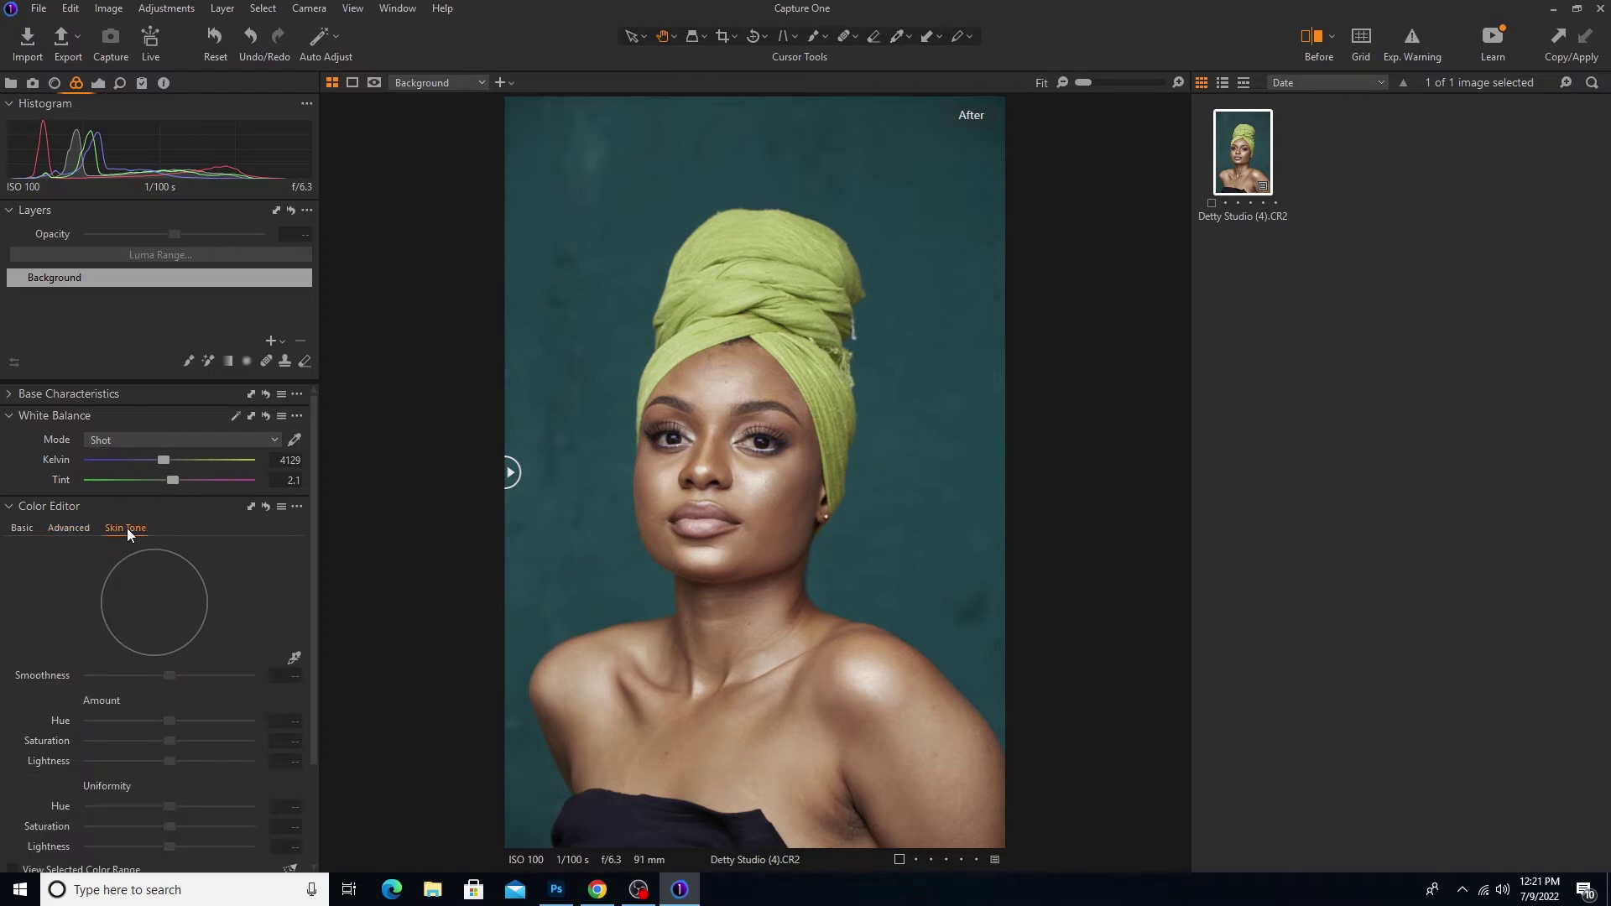
pyautogui.click(65, 529)
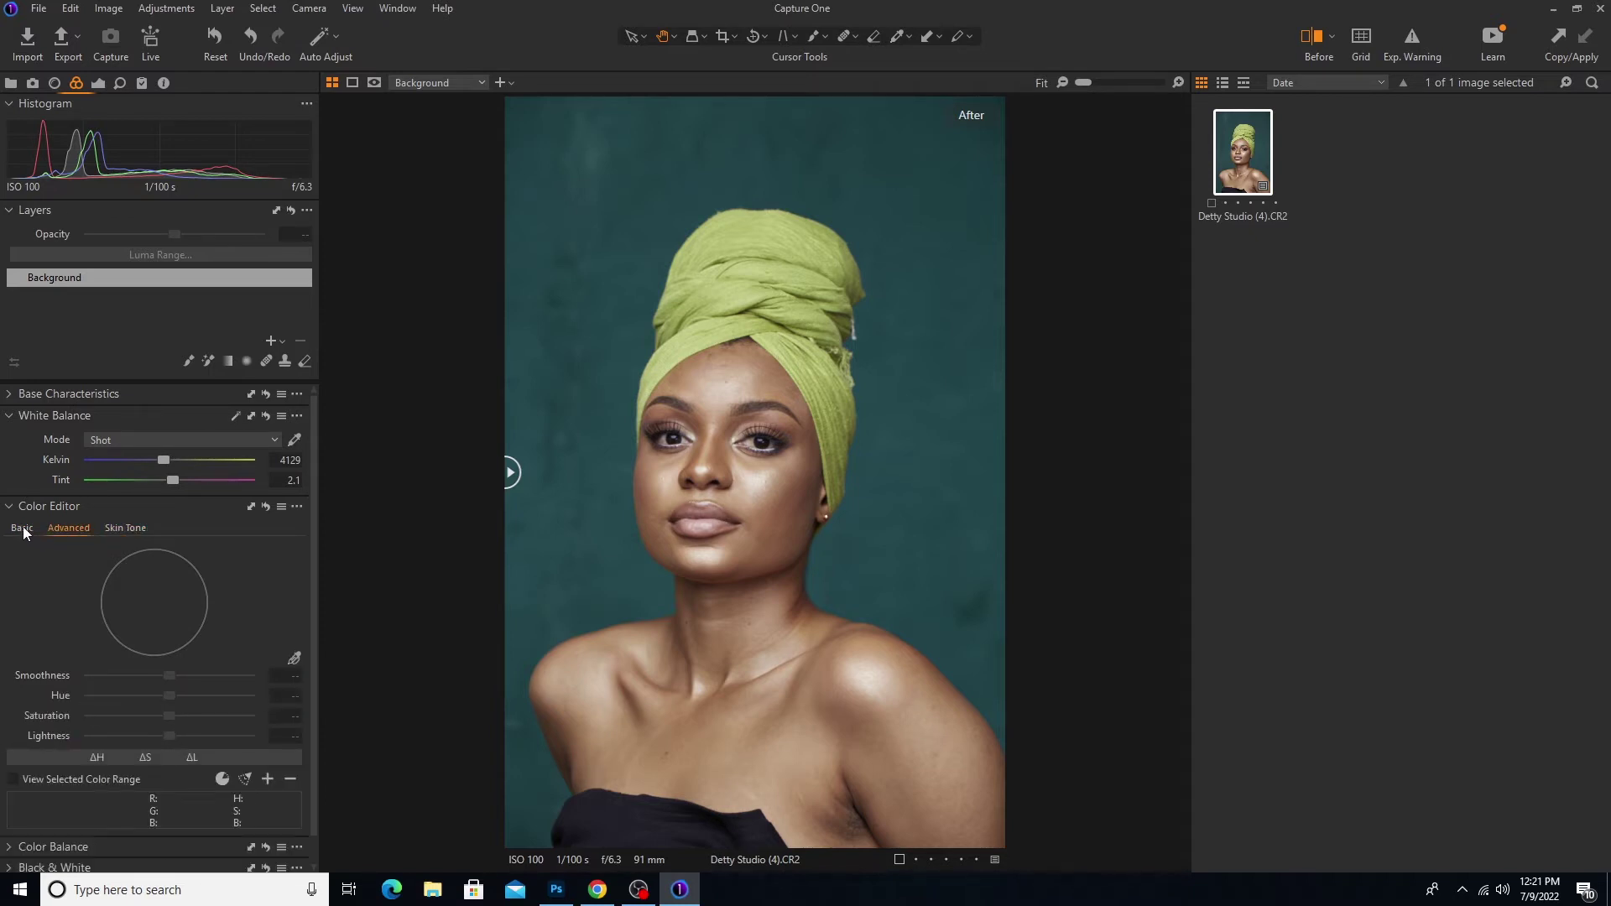
pyautogui.click(23, 529)
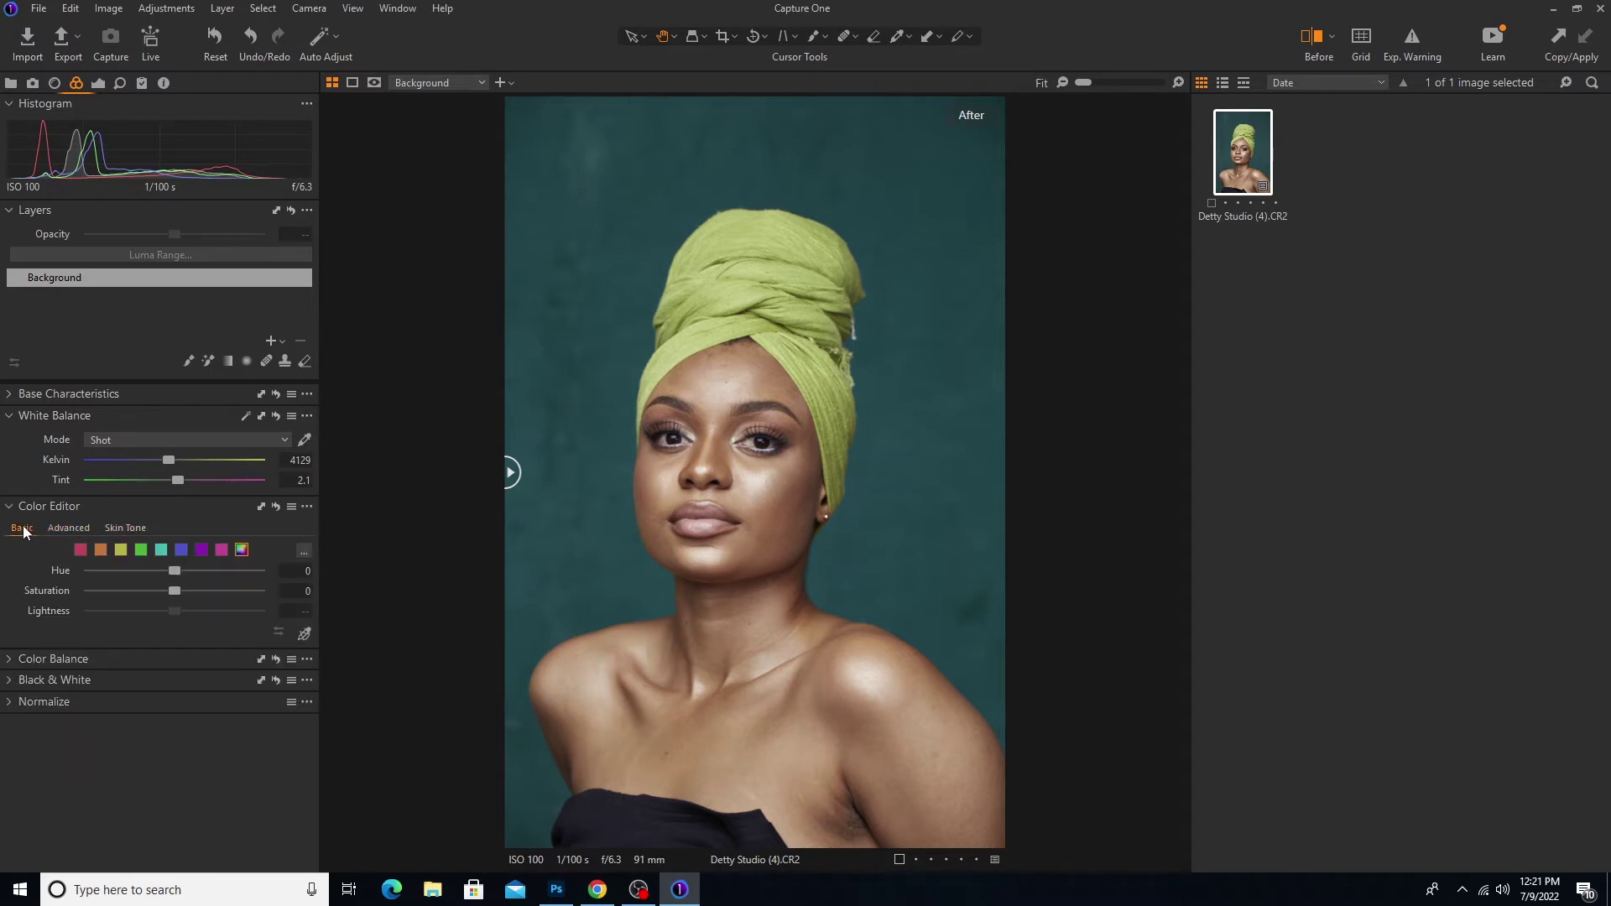
pyautogui.click(302, 636)
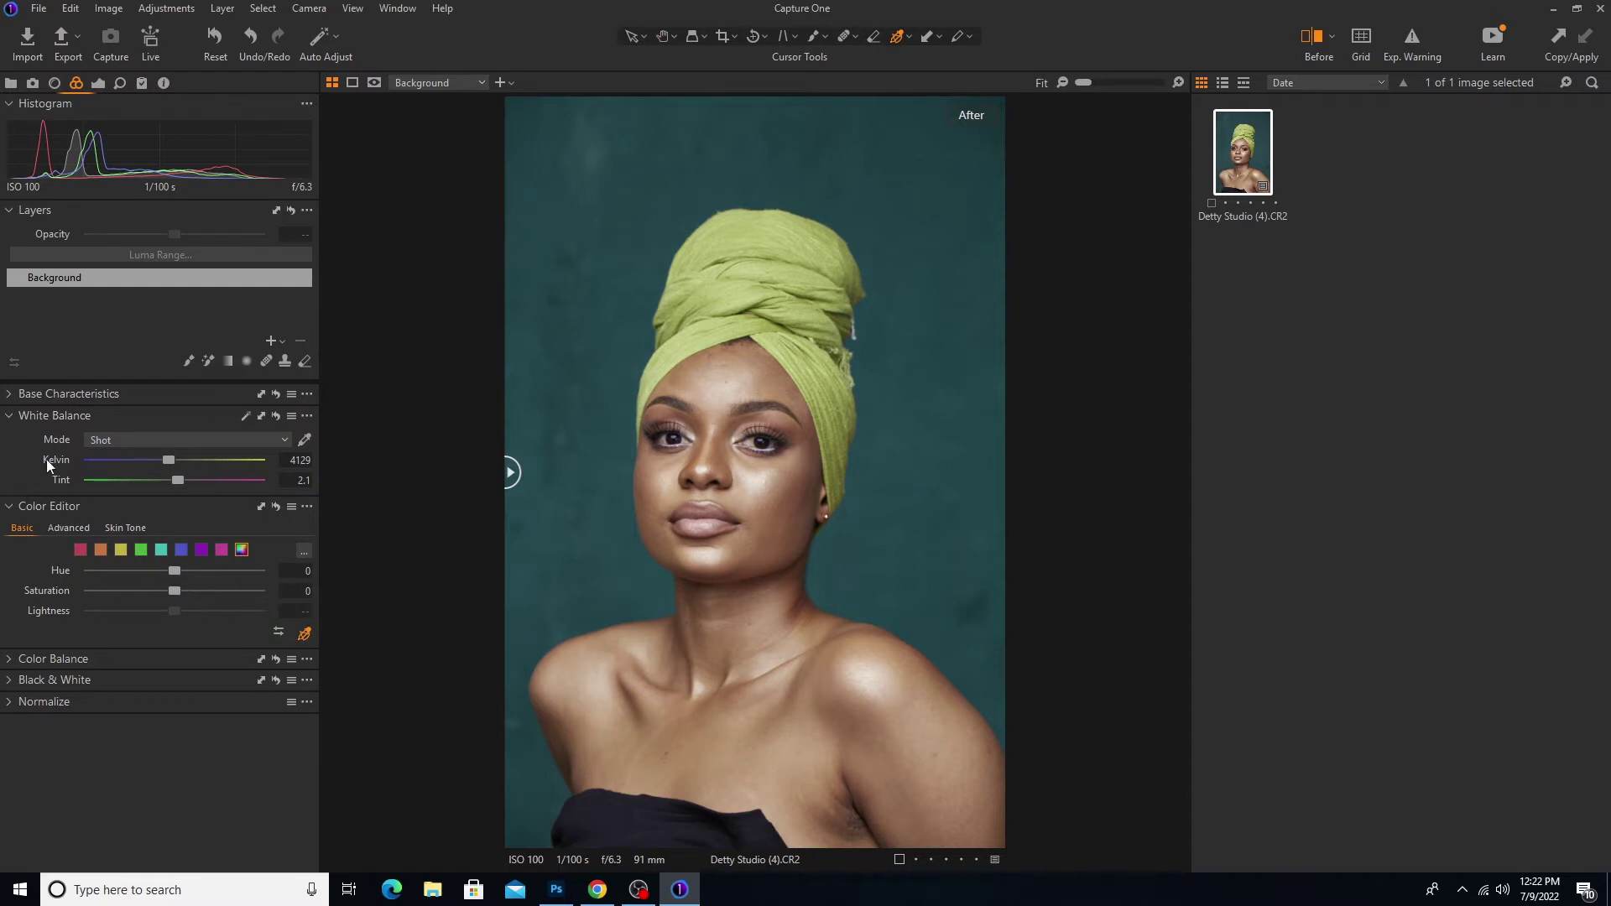
pyautogui.click(70, 529)
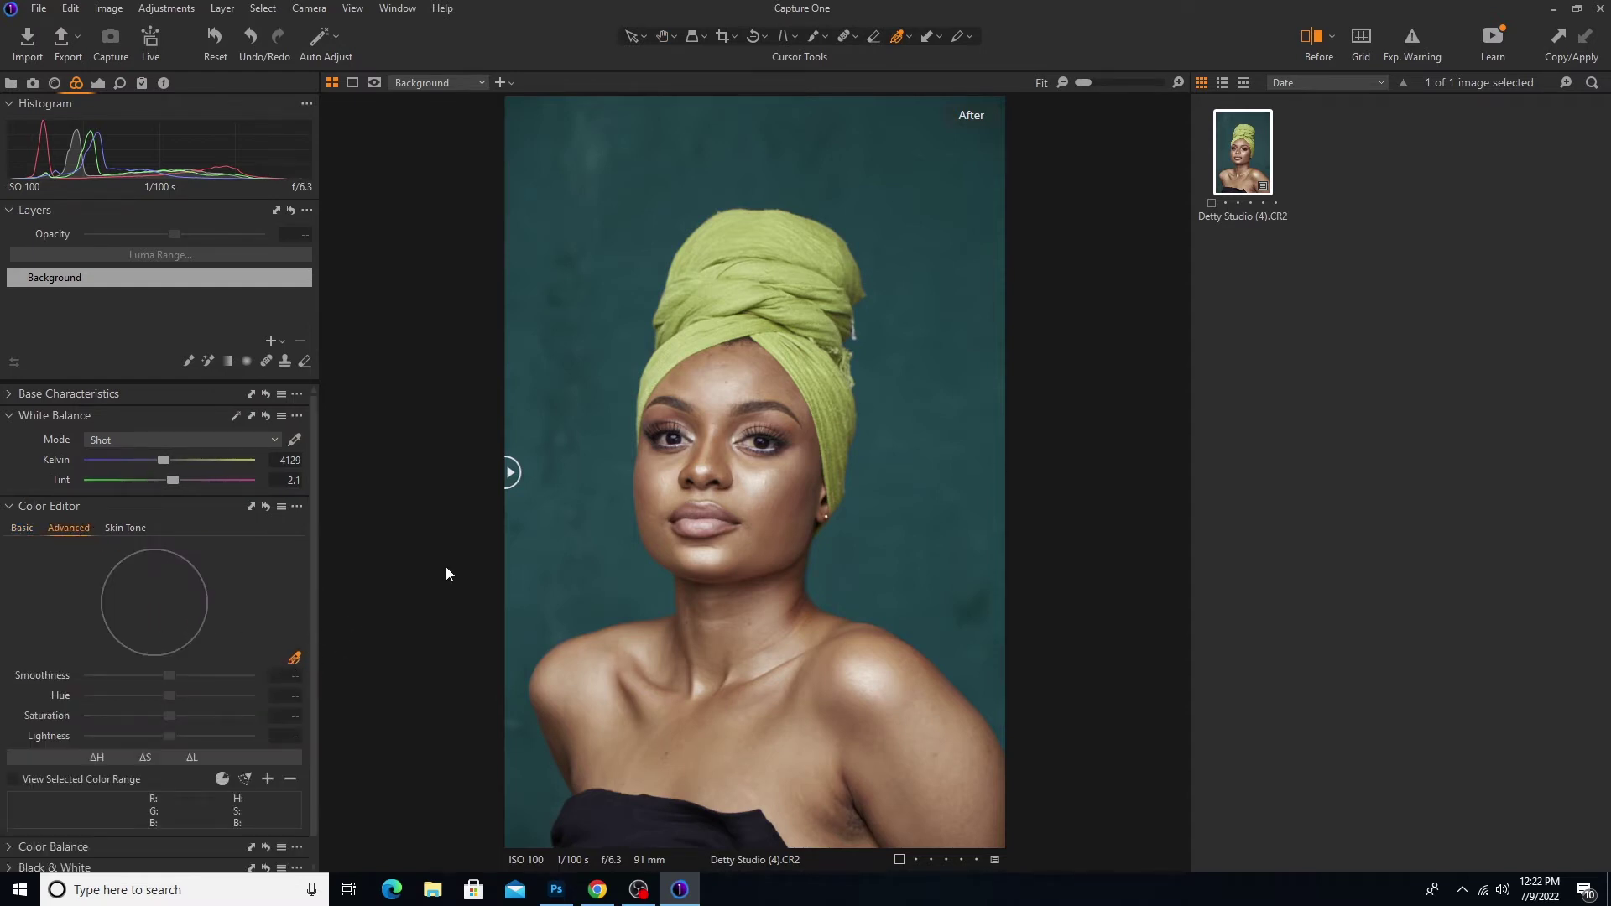
pyautogui.click(745, 285)
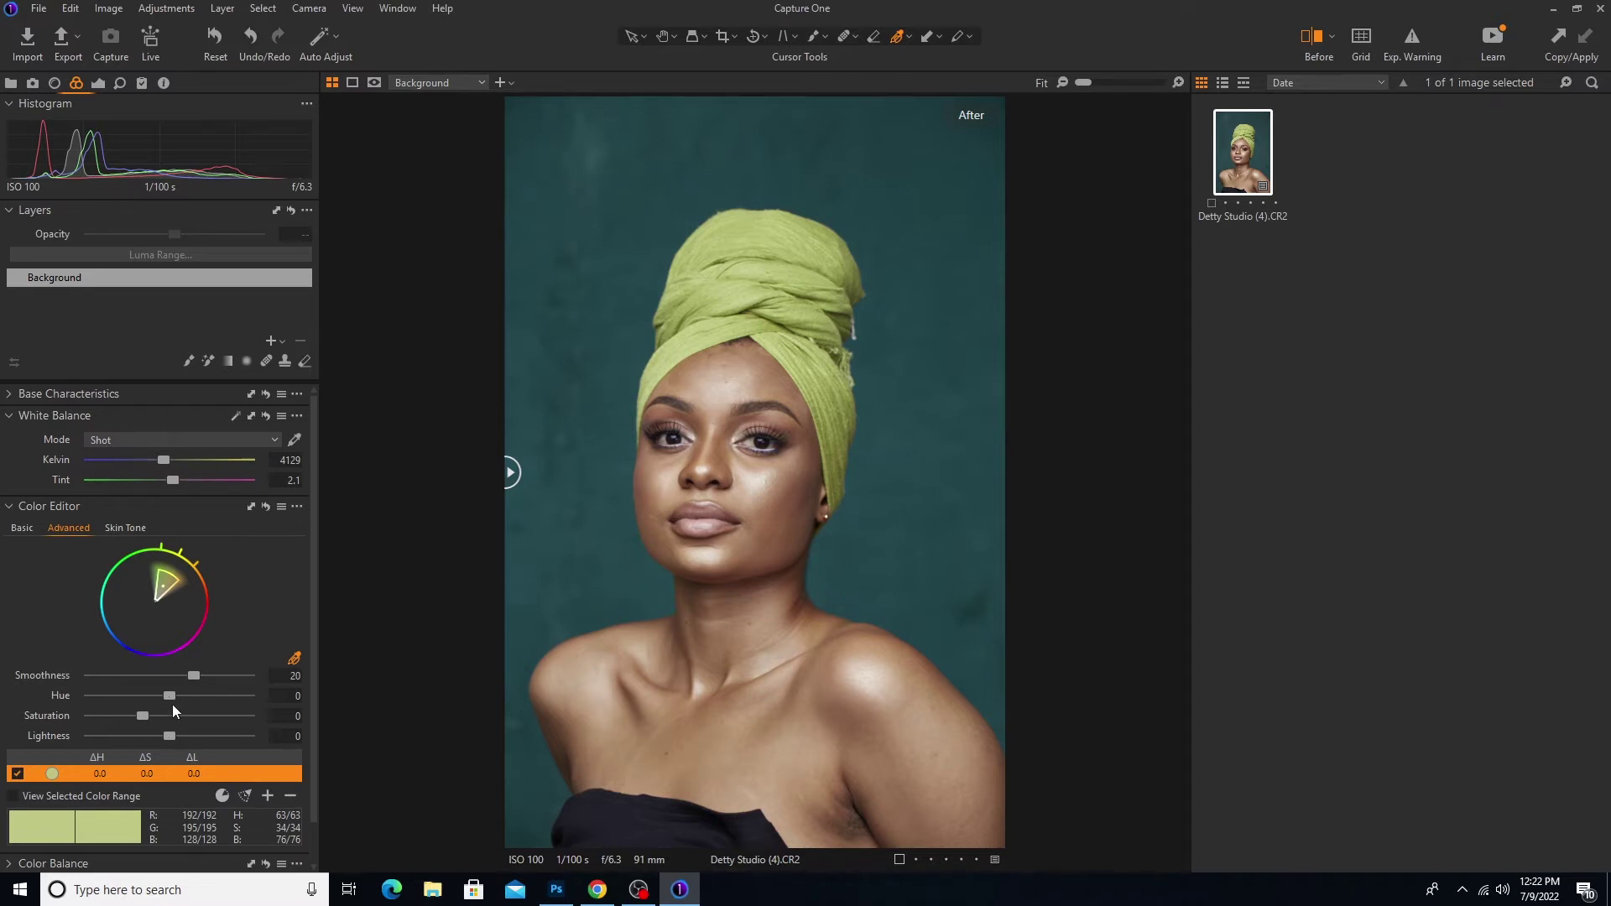
pyautogui.moveTo(179, 695); pyautogui.dragTo(108, 710)
pyautogui.moveTo(104, 695); pyautogui.dragTo(229, 698)
pyautogui.moveTo(169, 737); pyautogui.dragTo(150, 738)
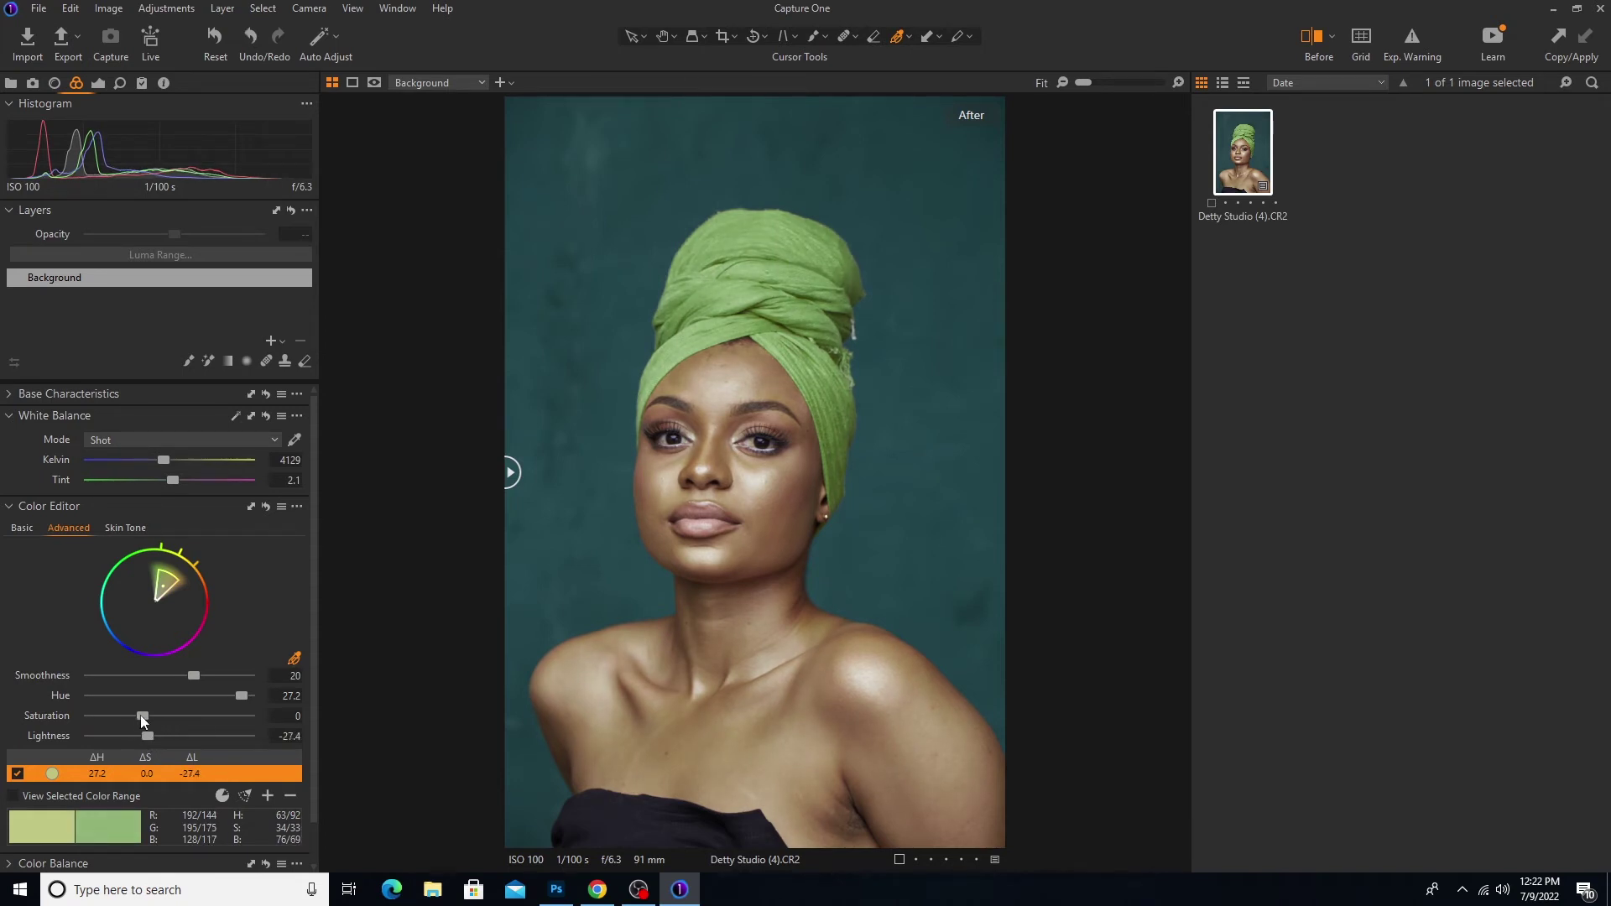
pyautogui.moveTo(141, 716); pyautogui.dragTo(165, 716)
pyautogui.click(264, 508)
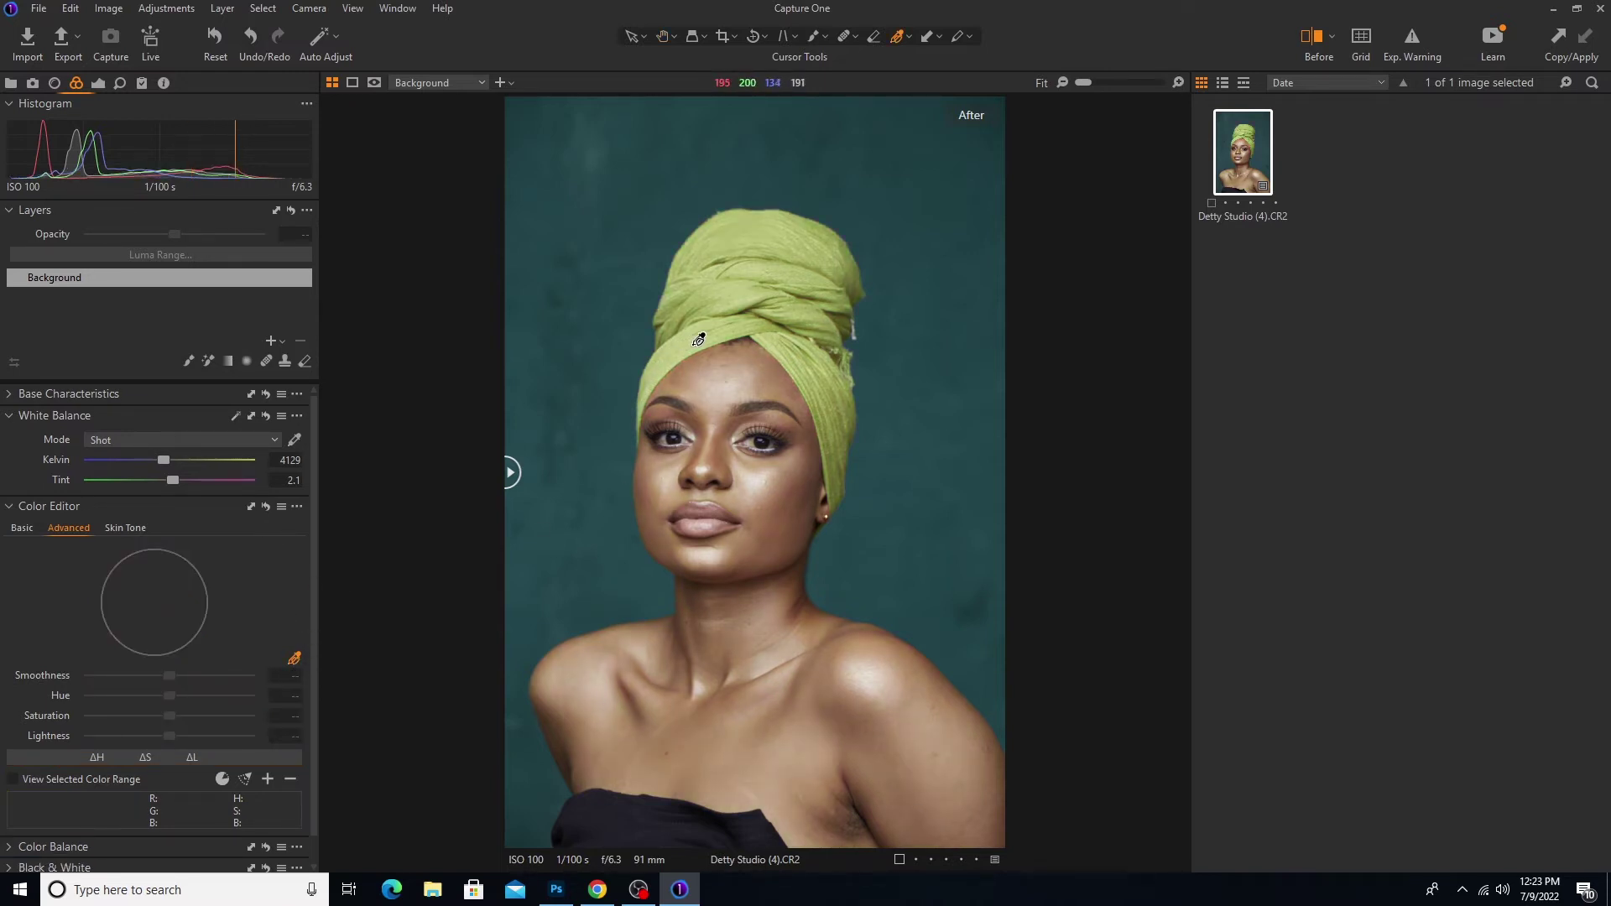
# - Add a filled adjustment layer, sample the headwrap's green and set its Hue to 16.4, Saturation to 23.7 and Lightness to -20
pyautogui.click(282, 344)
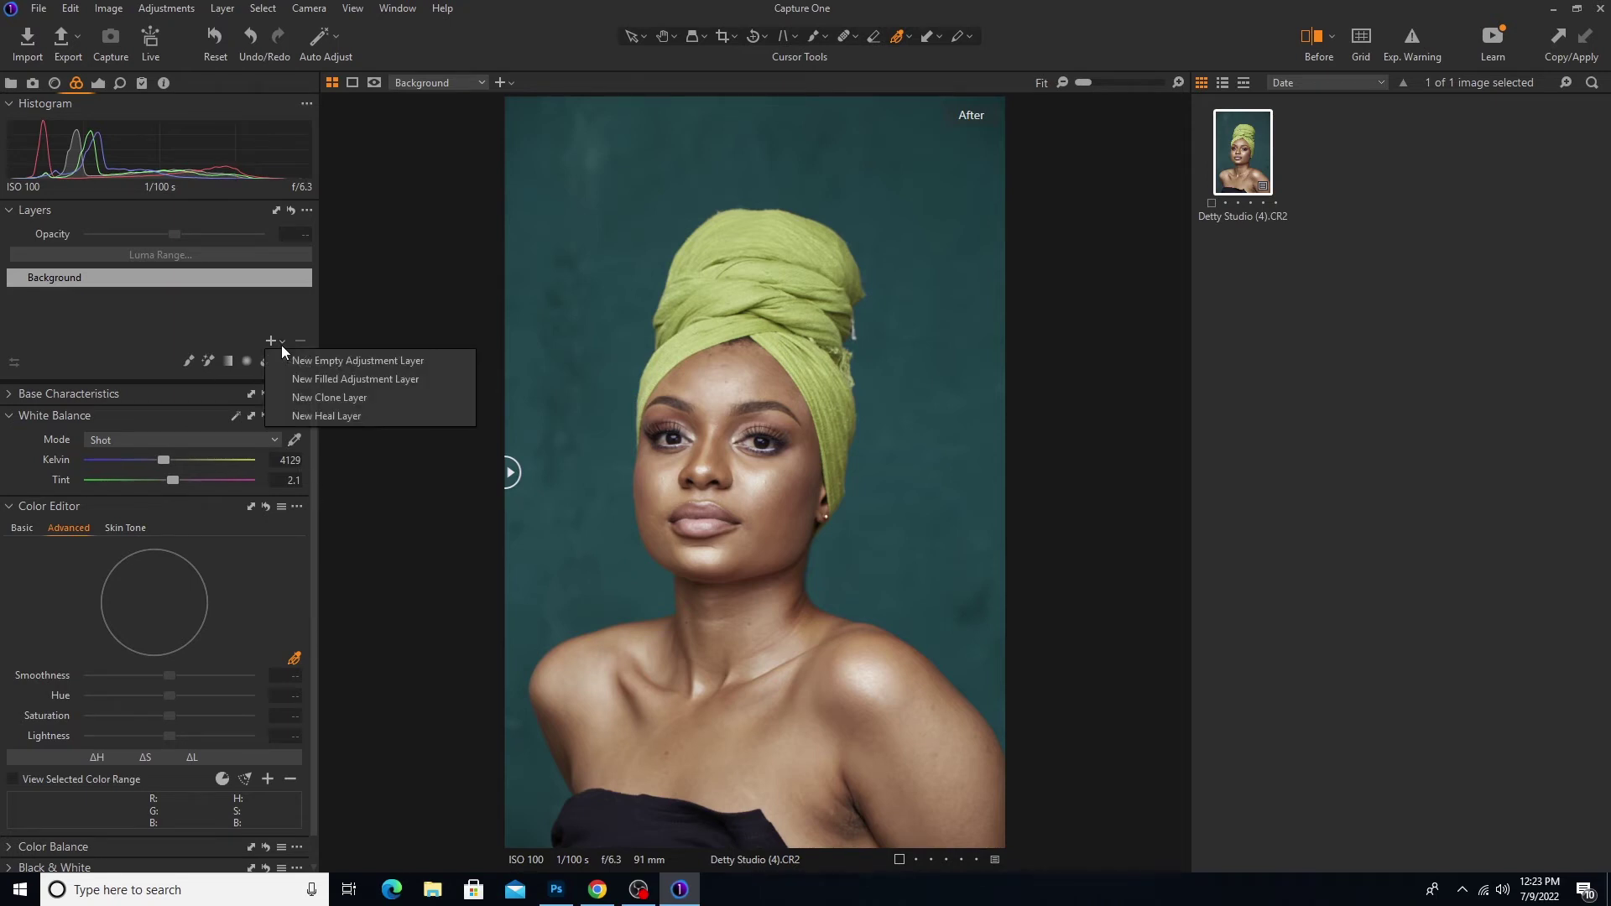
pyautogui.click(365, 382)
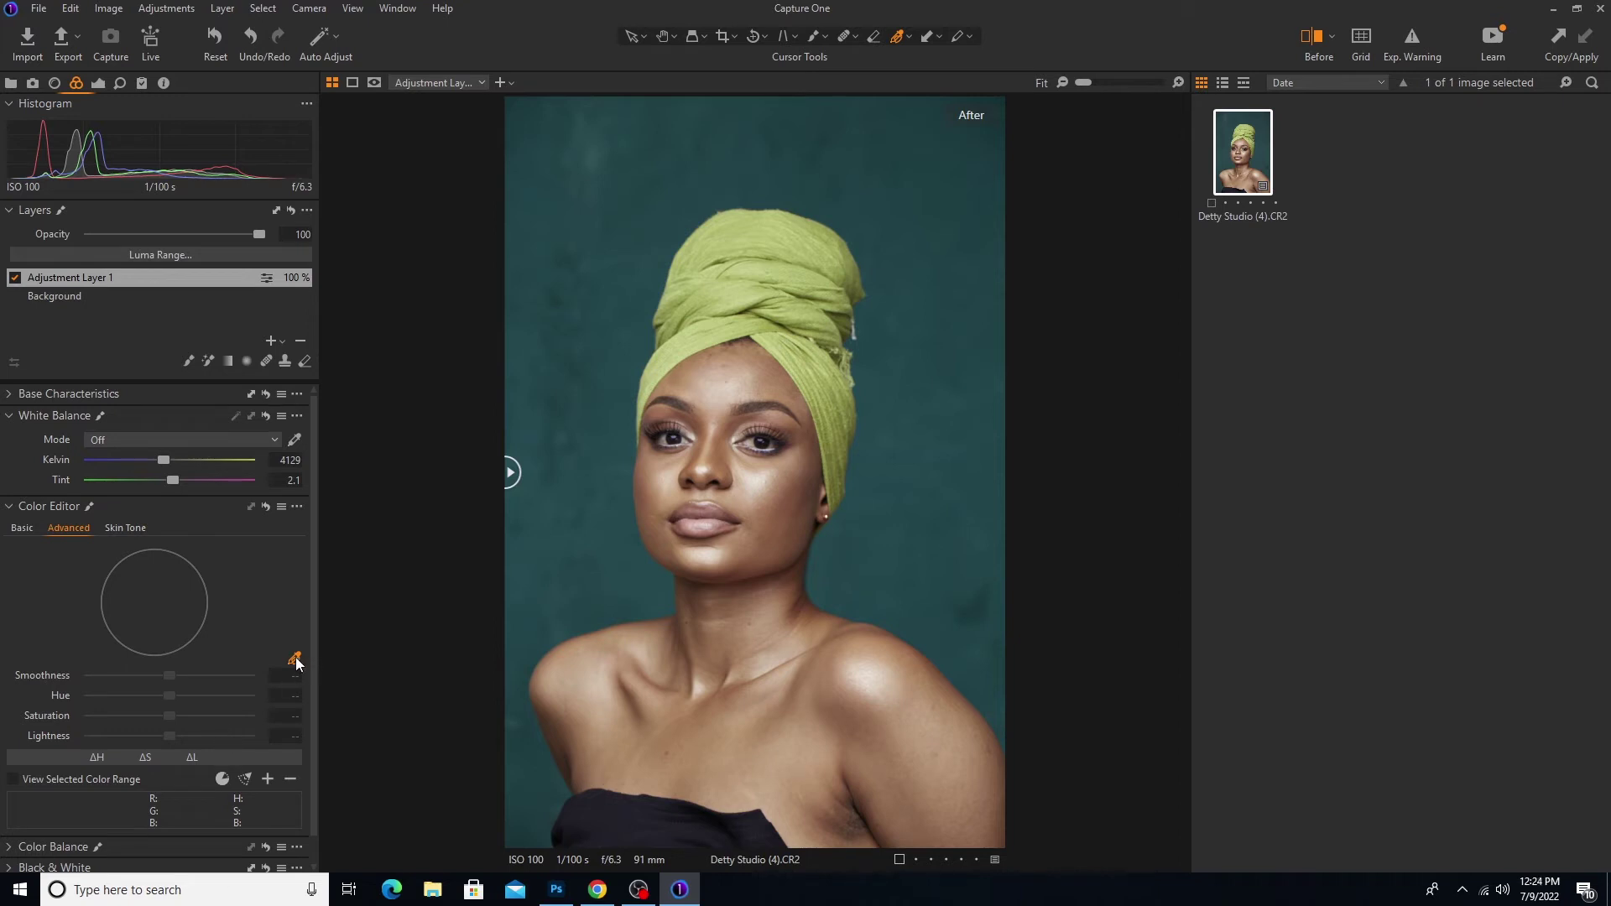
pyautogui.click(769, 263)
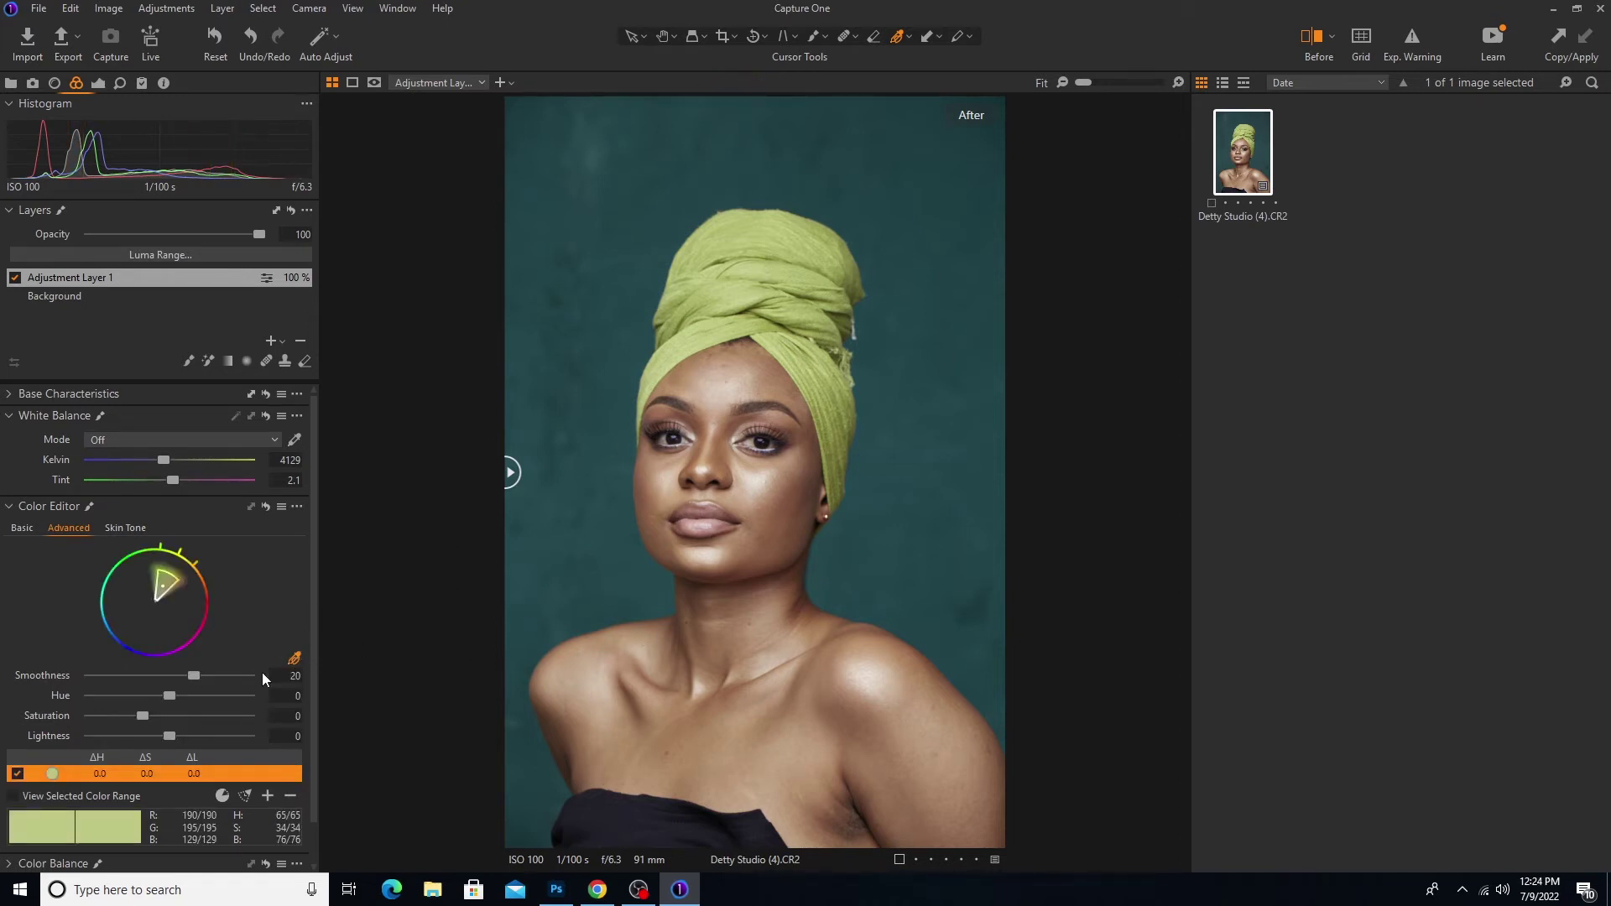
pyautogui.moveTo(172, 695)
pyautogui.mouseDown()
pyautogui.moveTo(223, 701)
pyautogui.moveTo(134, 737)
pyautogui.moveTo(168, 718)
pyautogui.moveTo(155, 719)
pyautogui.mouseUp()
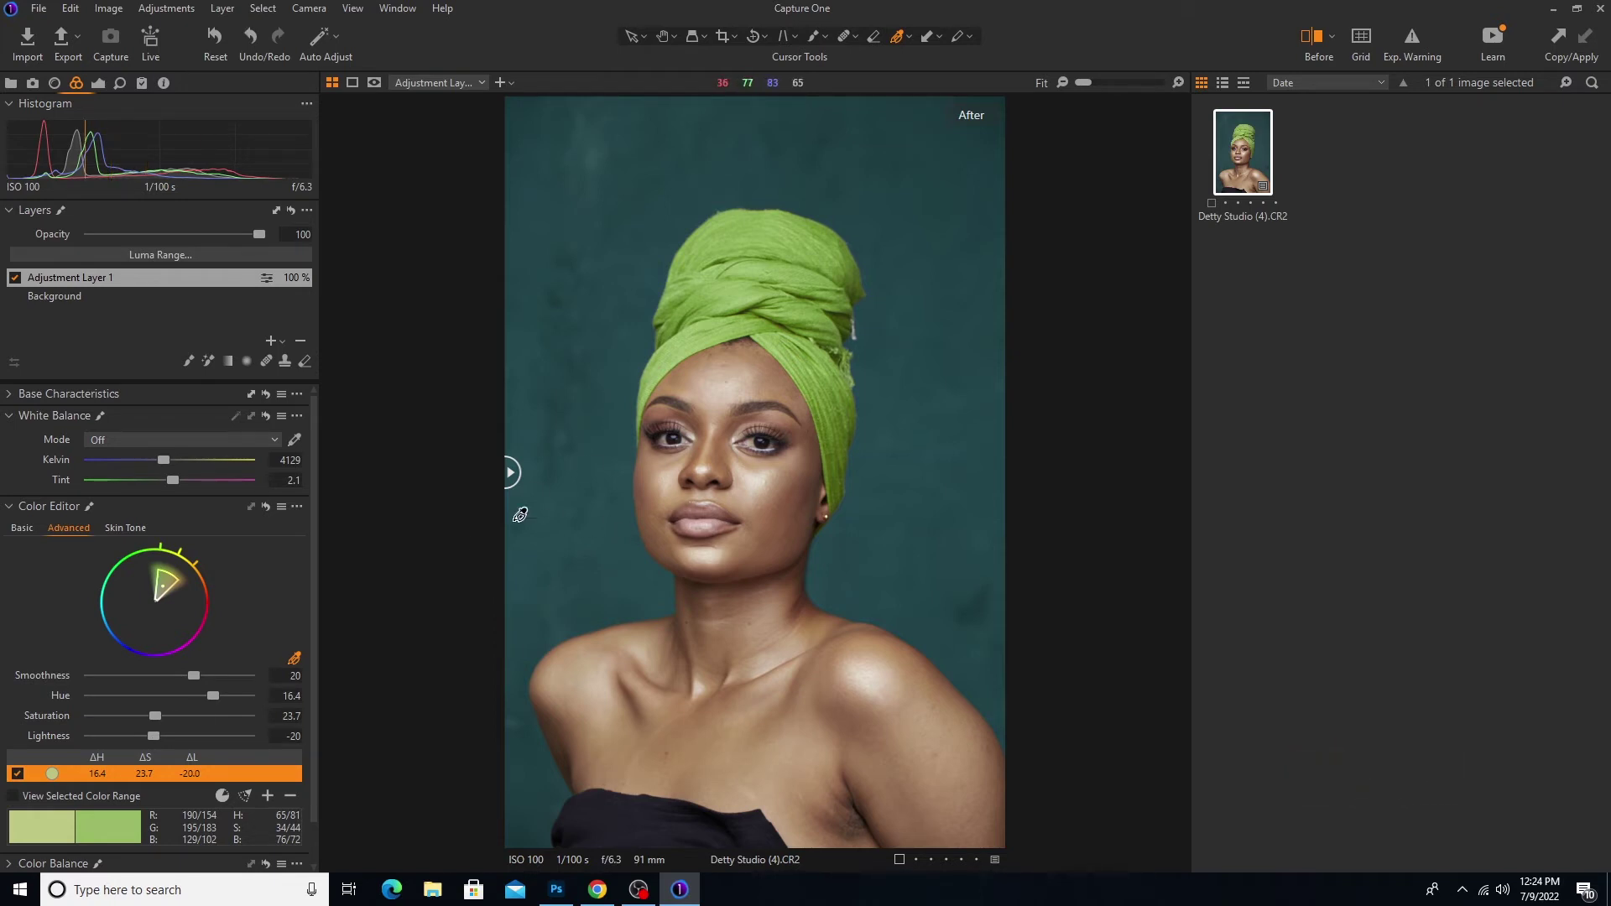
# - Compare the recolored headwrap with the original and inspect the layer's mask overlay using an enlarged mask brush
pyautogui.moveTo(514, 473); pyautogui.dragTo(330, 542)
pyautogui.moveTo(516, 475); pyautogui.dragTo(116, 446)
pyautogui.press('m')
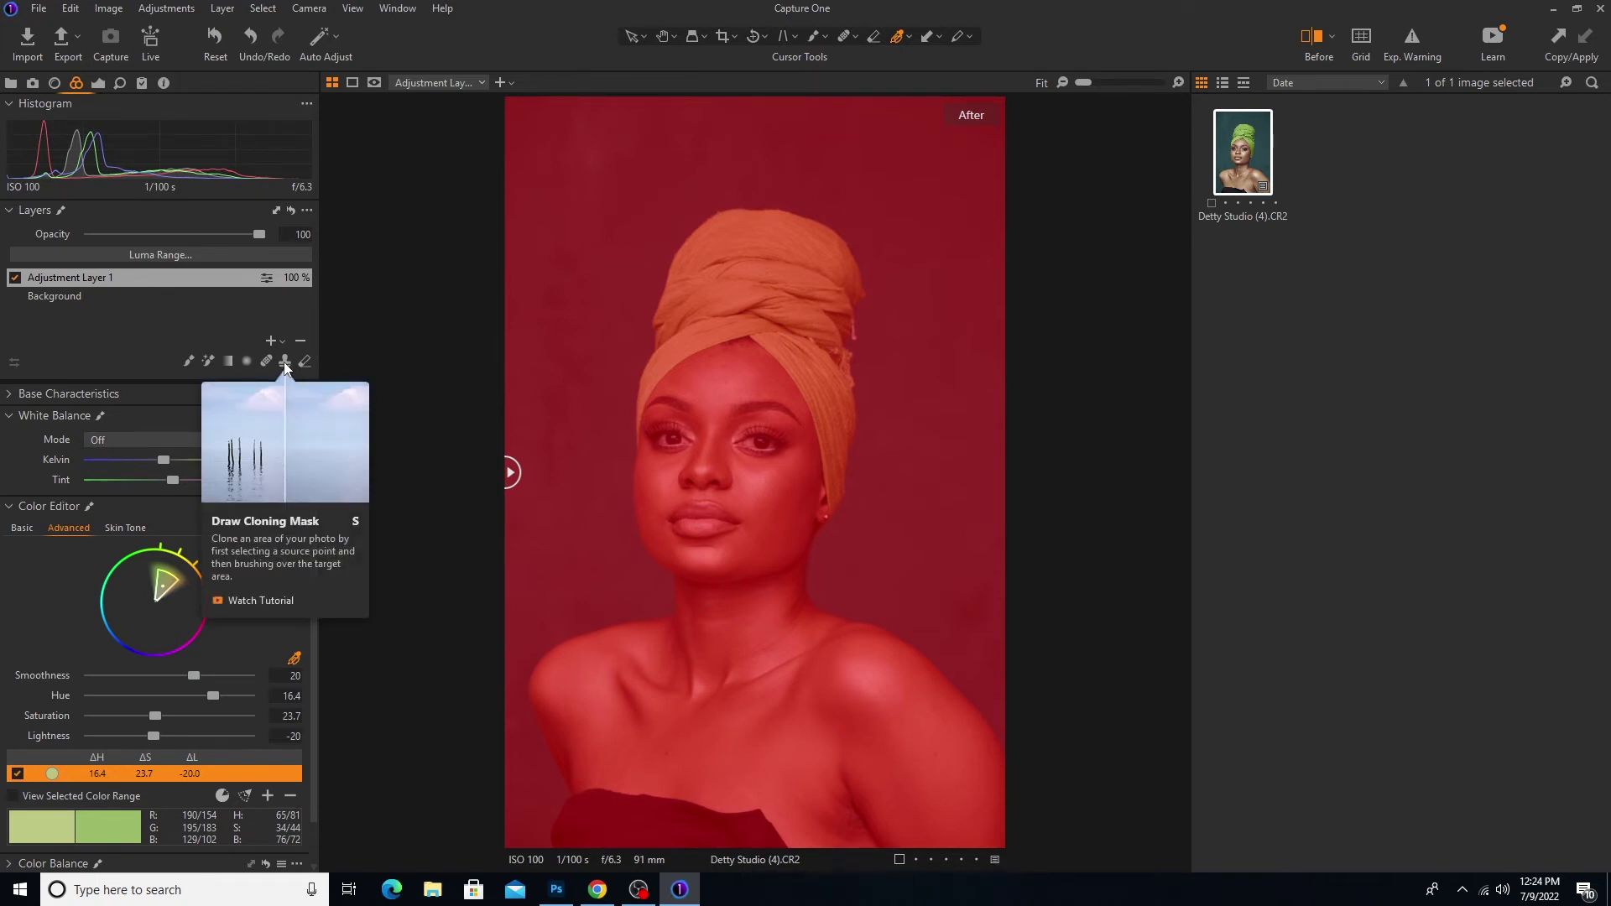
pyautogui.click(185, 360)
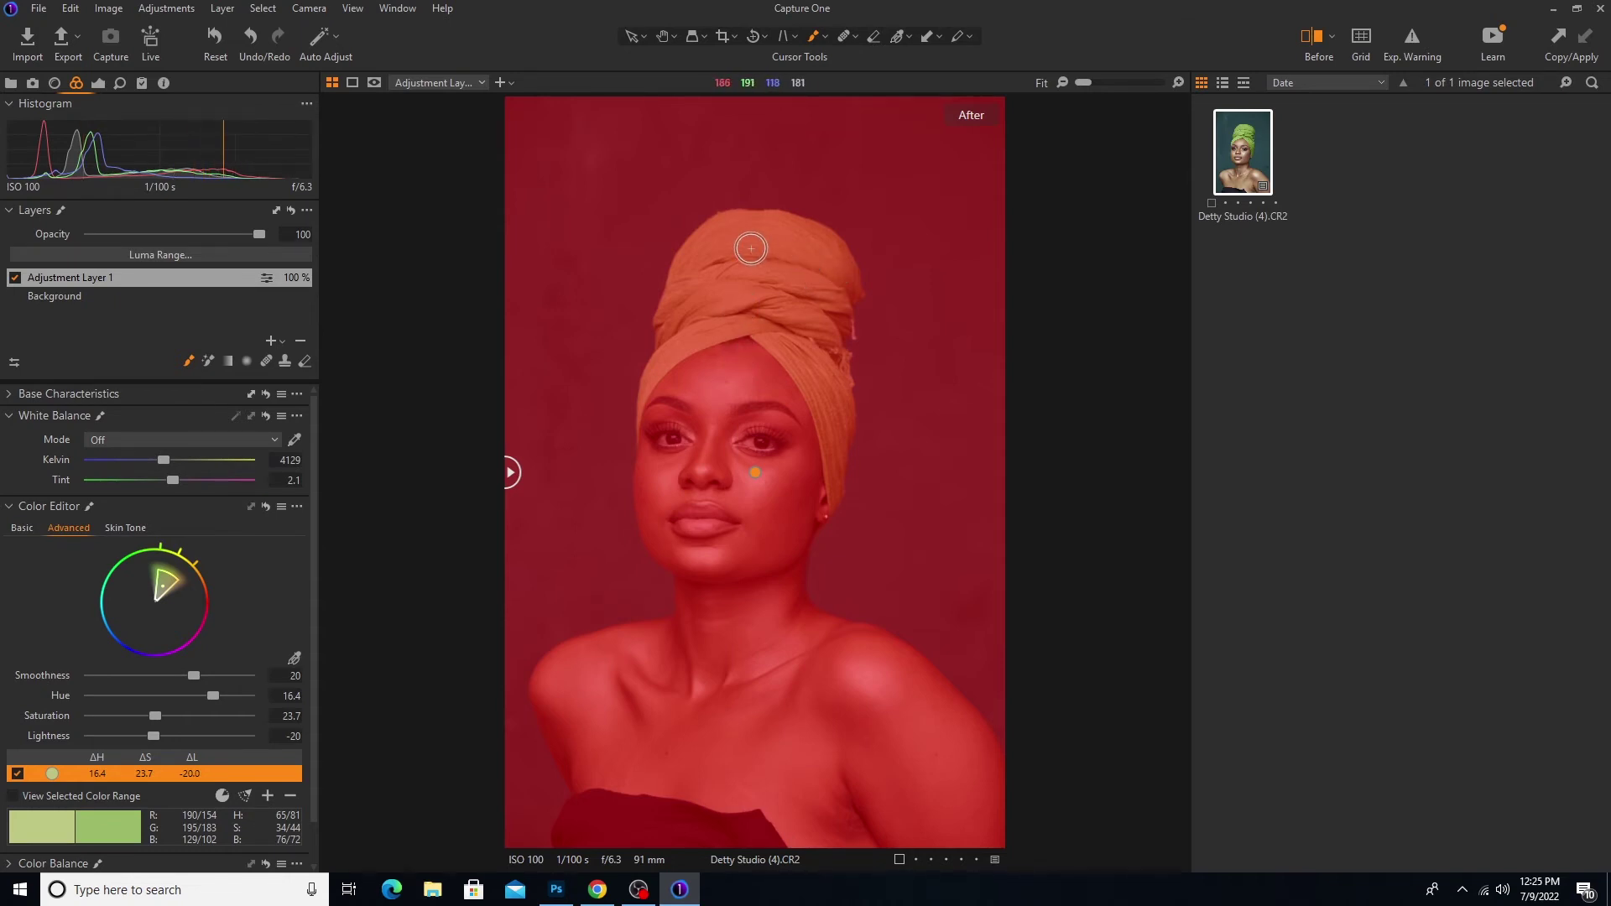
pyautogui.press(']')
pyautogui.press(']')
pyautogui.press(']')
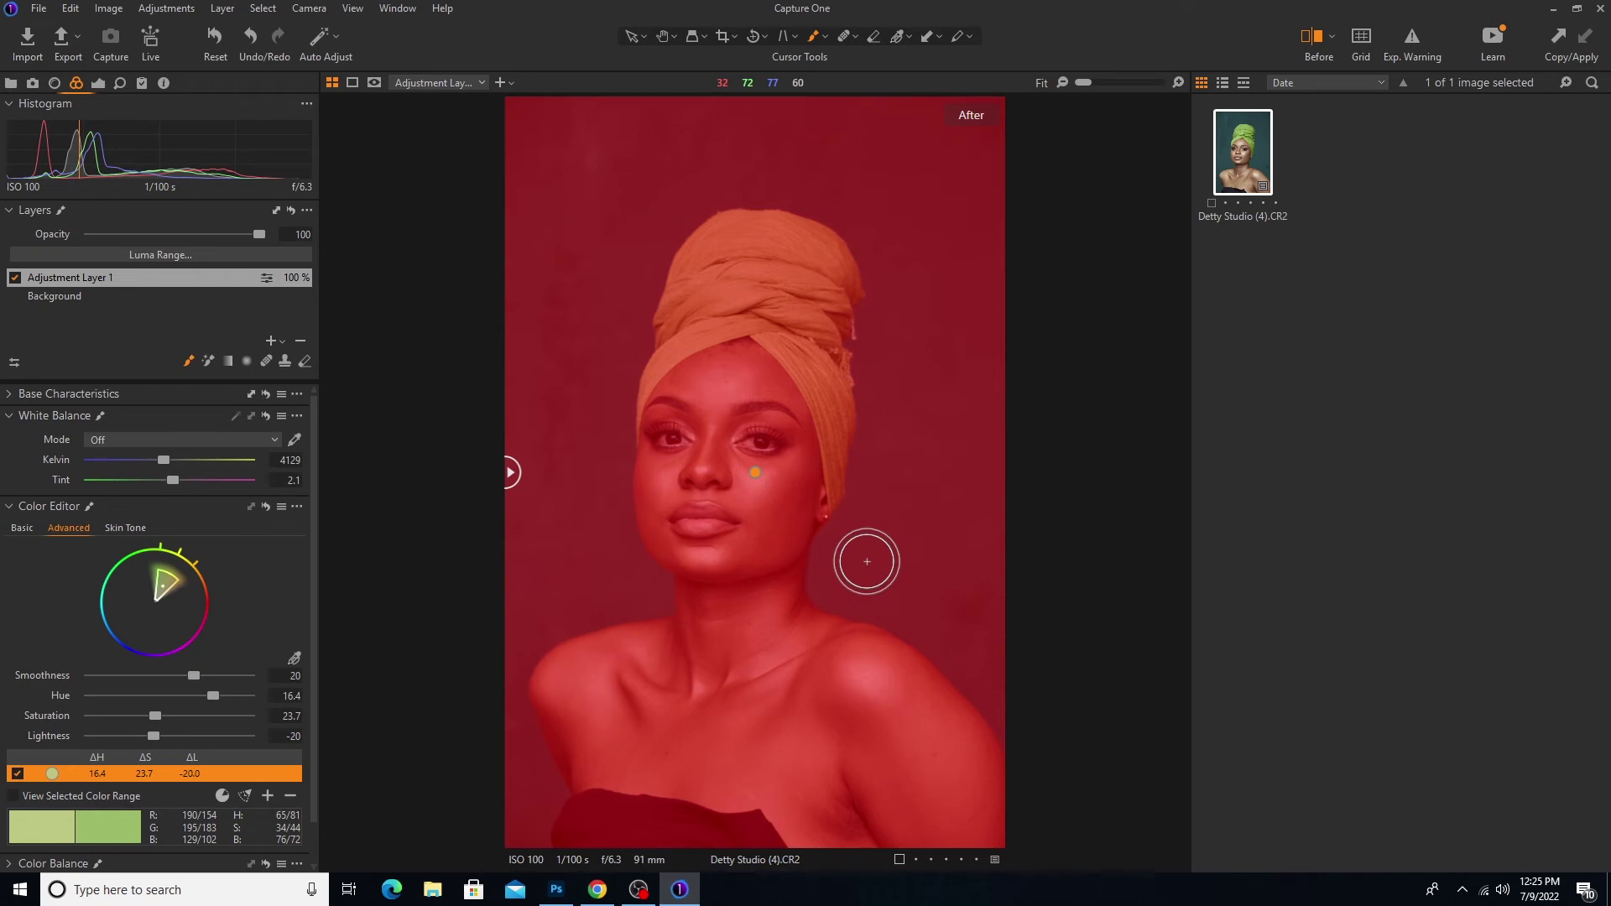
pyautogui.press('m')
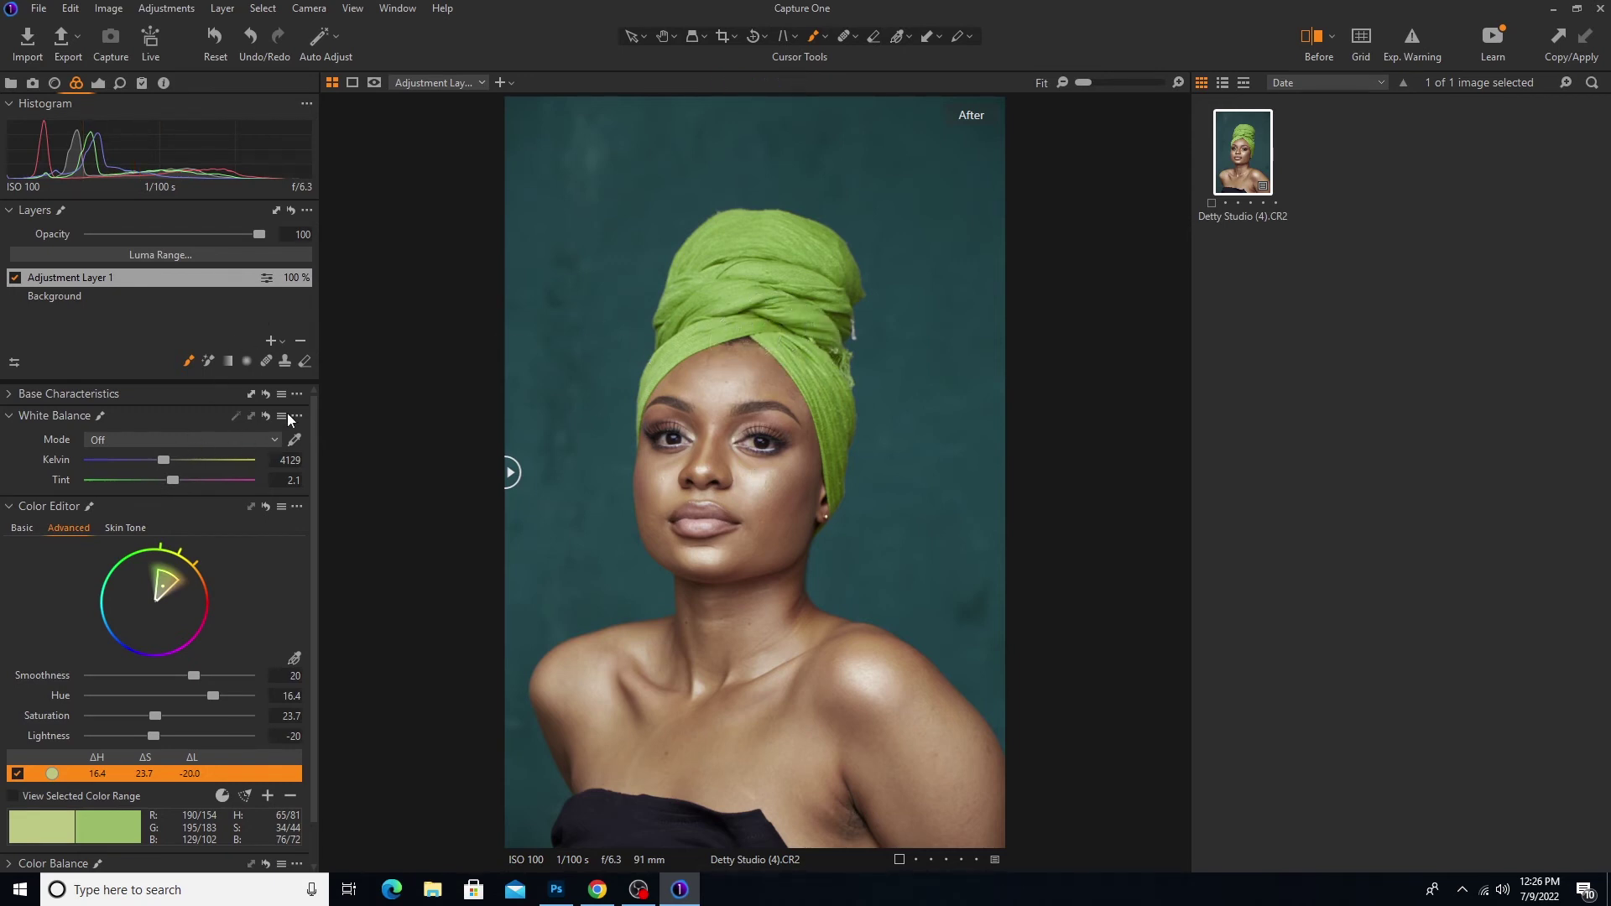
# - Add a second filled adjustment layer above the headwrap layer
pyautogui.click(283, 342)
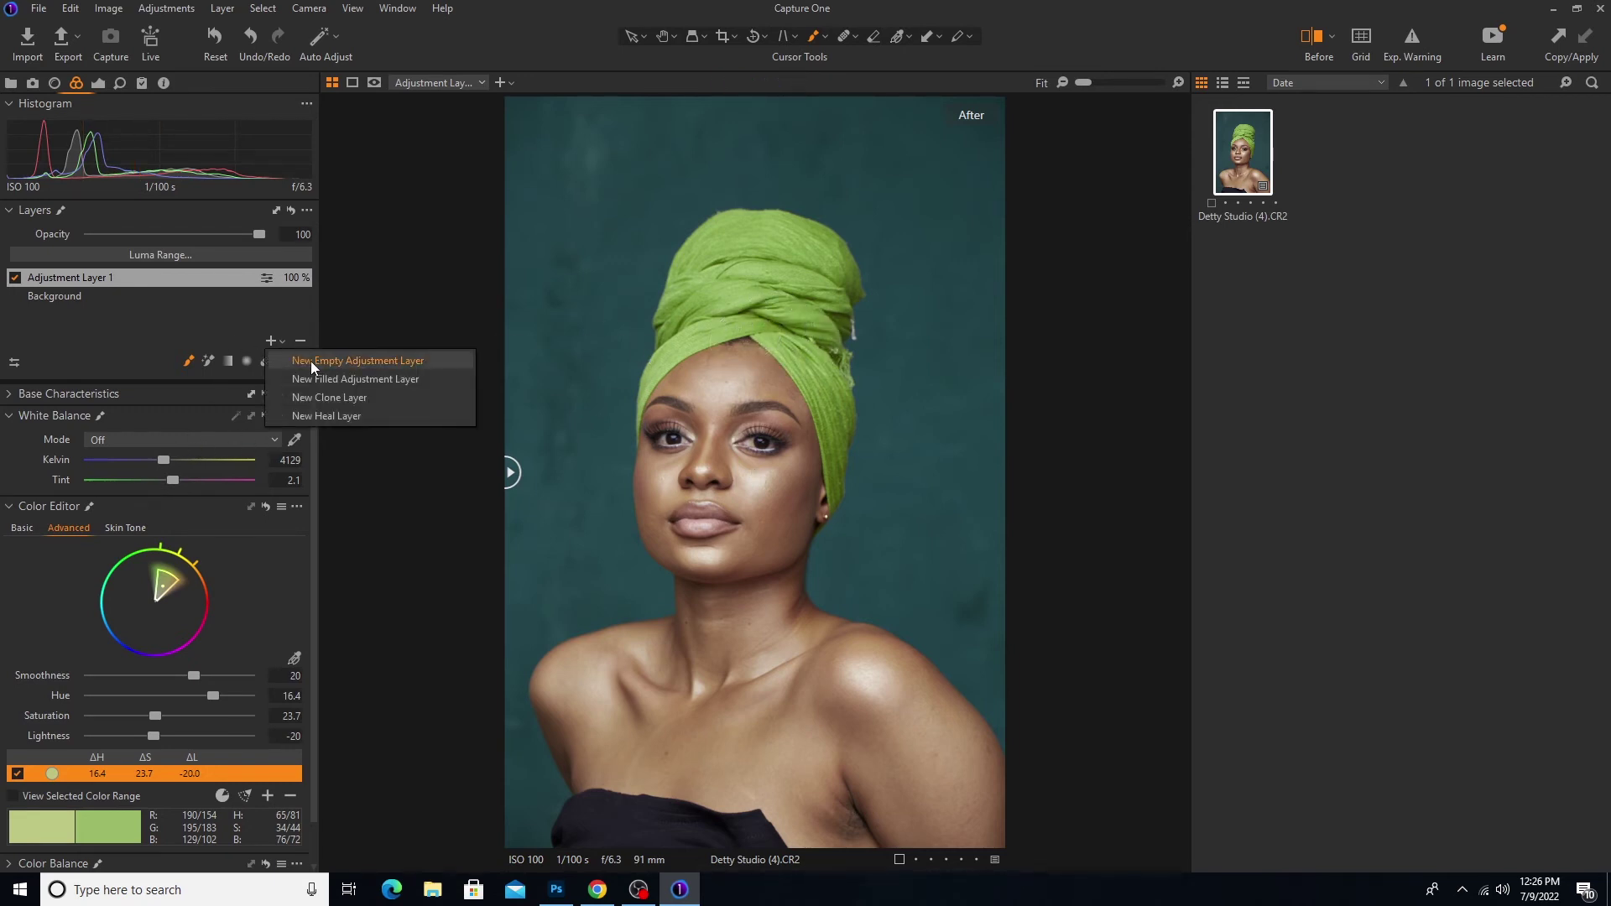
pyautogui.click(339, 383)
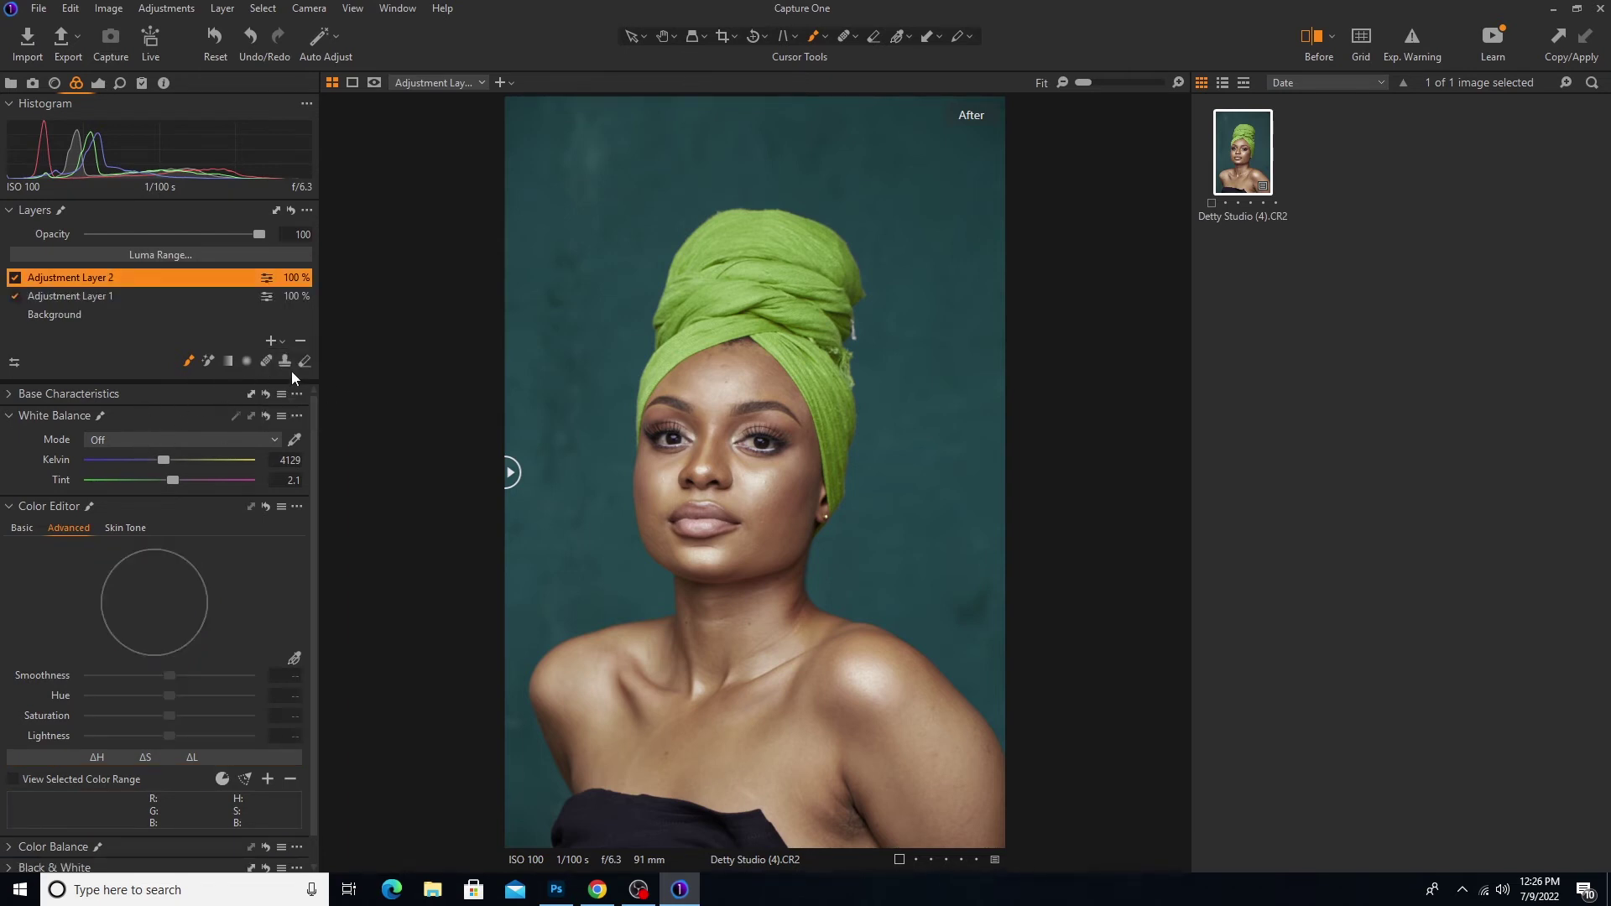
pyautogui.click(294, 440)
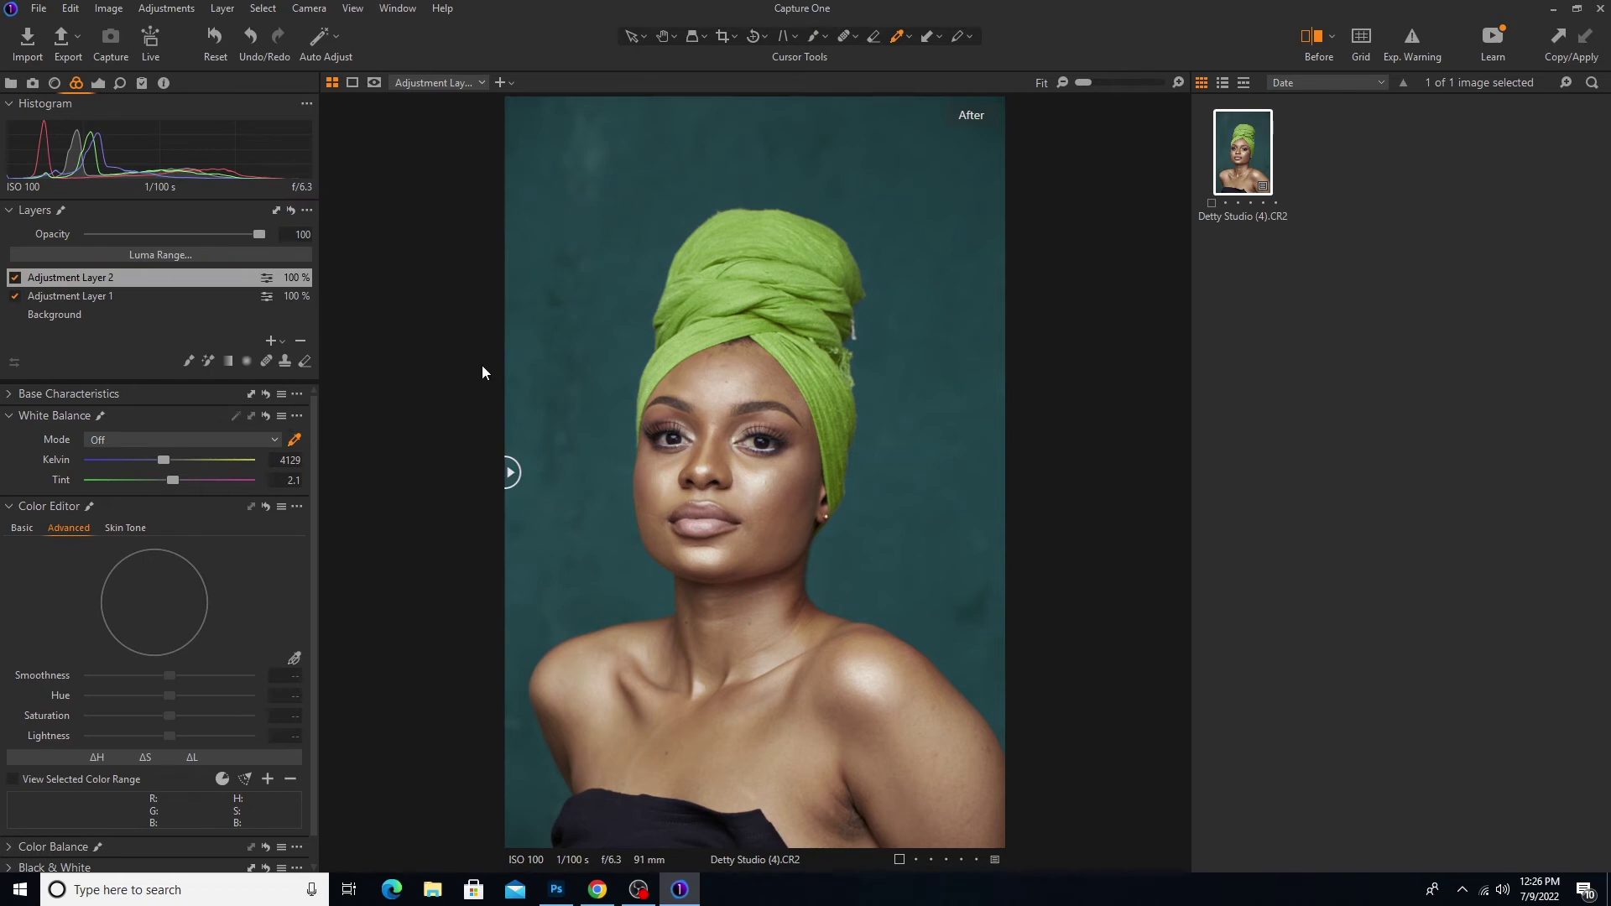
pyautogui.click(619, 270)
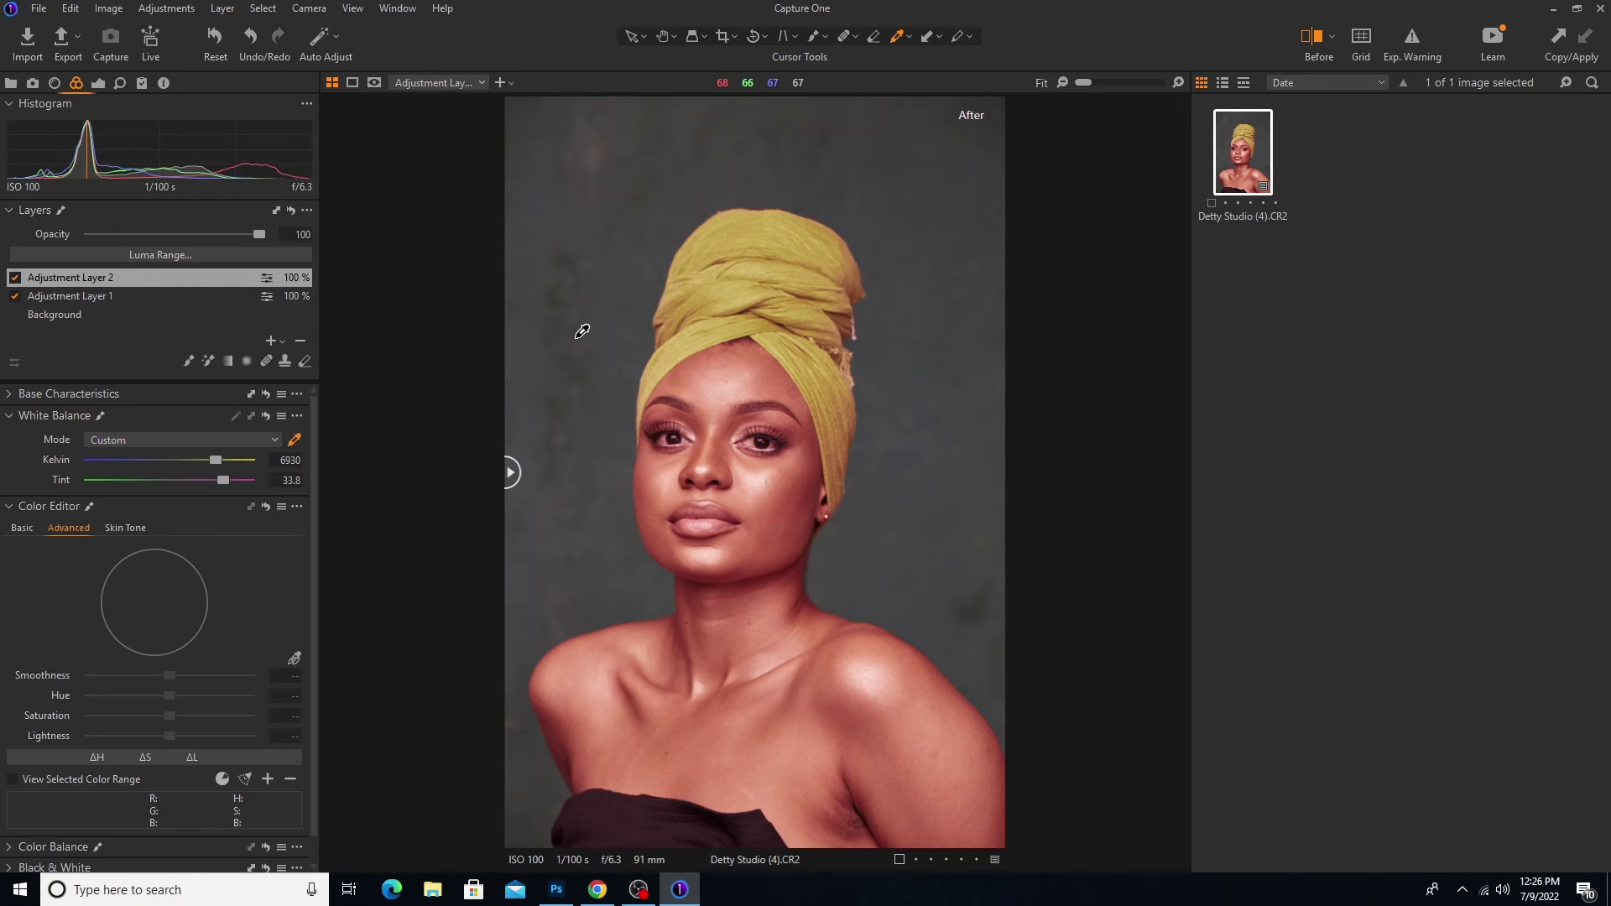
pyautogui.hotkey('ctrl', 'z')
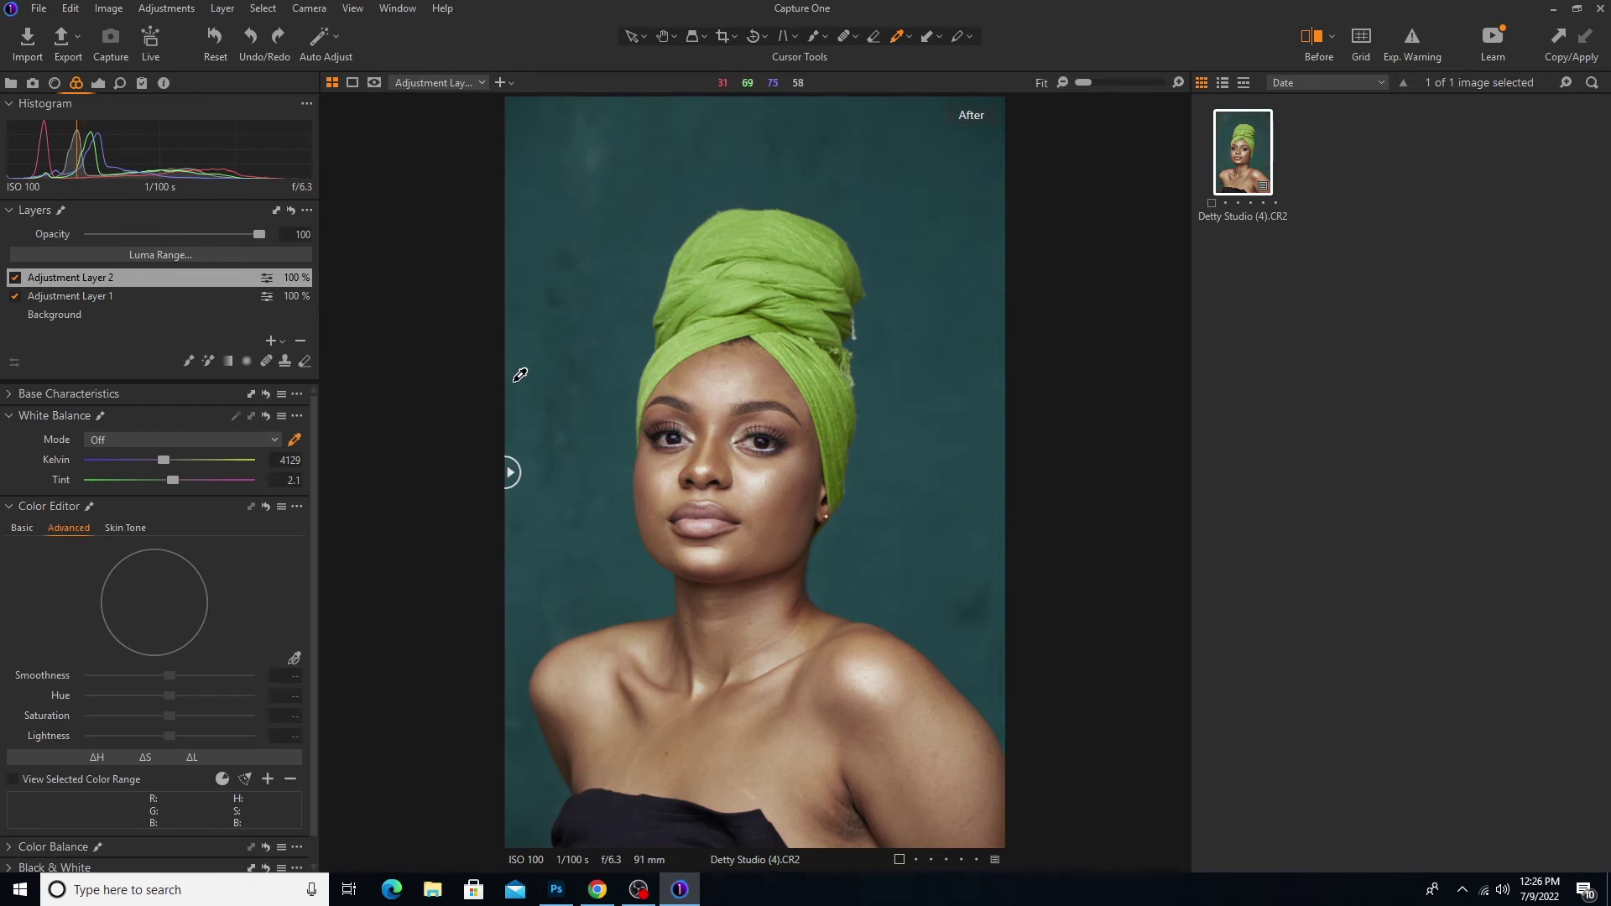
pyautogui.click(548, 227)
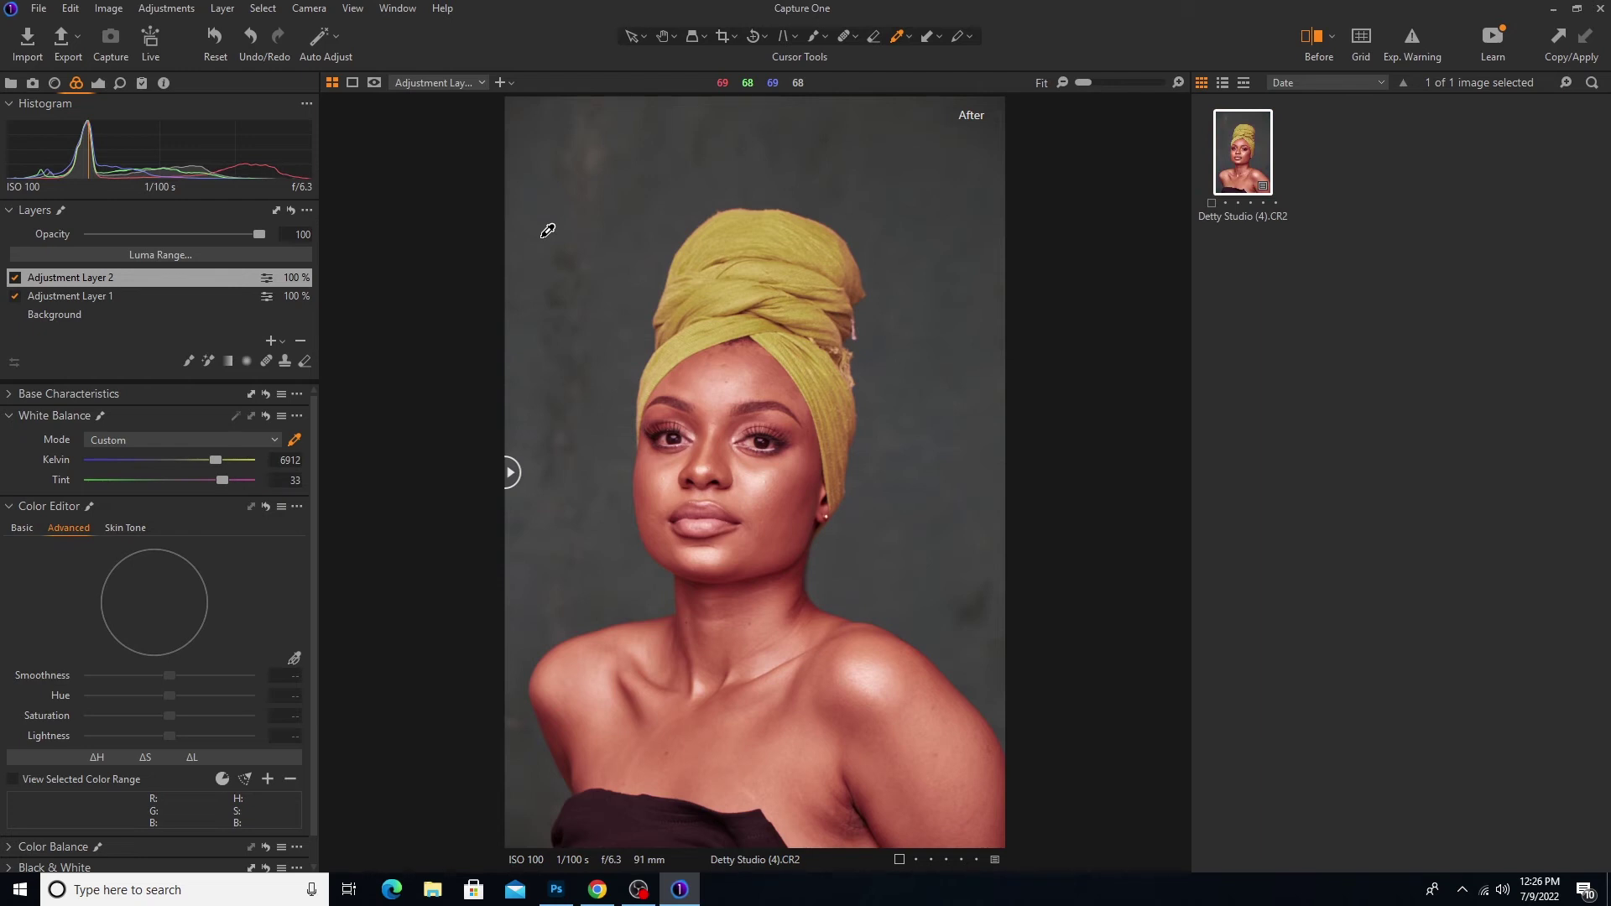
pyautogui.hotkey('ctrl', 'z')
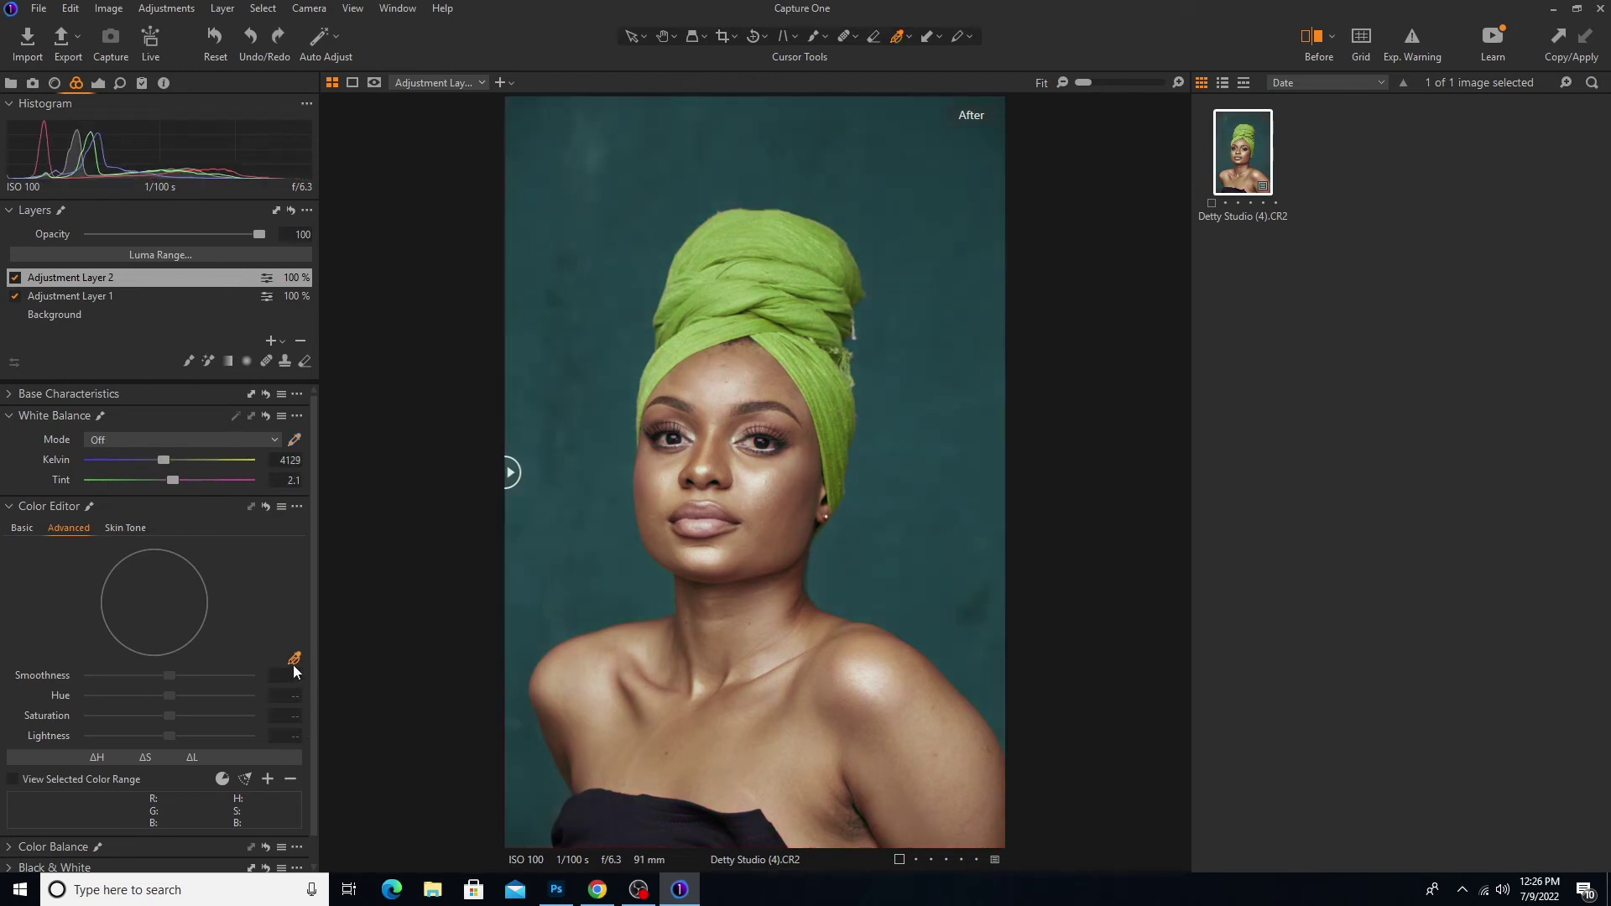
# - Sample the teal backdrop in the Color Editor and set its Lightness to -13.7 and Hue to 20.5
pyautogui.click(572, 256)
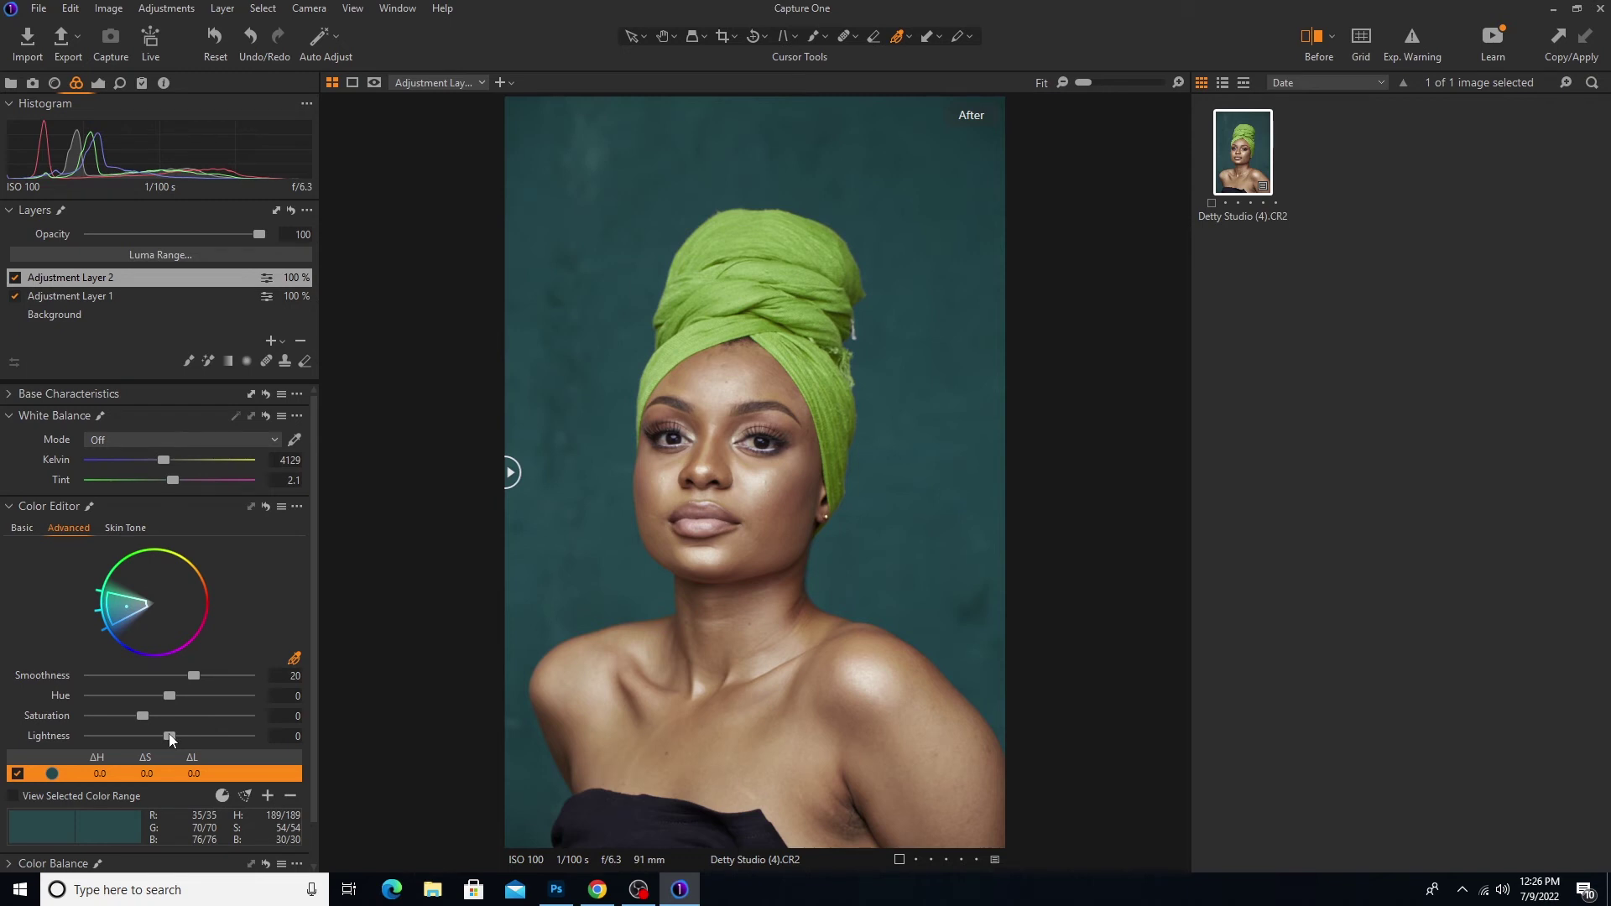
pyautogui.moveTo(169, 735)
pyautogui.mouseDown()
pyautogui.moveTo(121, 735)
pyautogui.moveTo(181, 735)
pyautogui.moveTo(159, 738)
pyautogui.mouseUp()
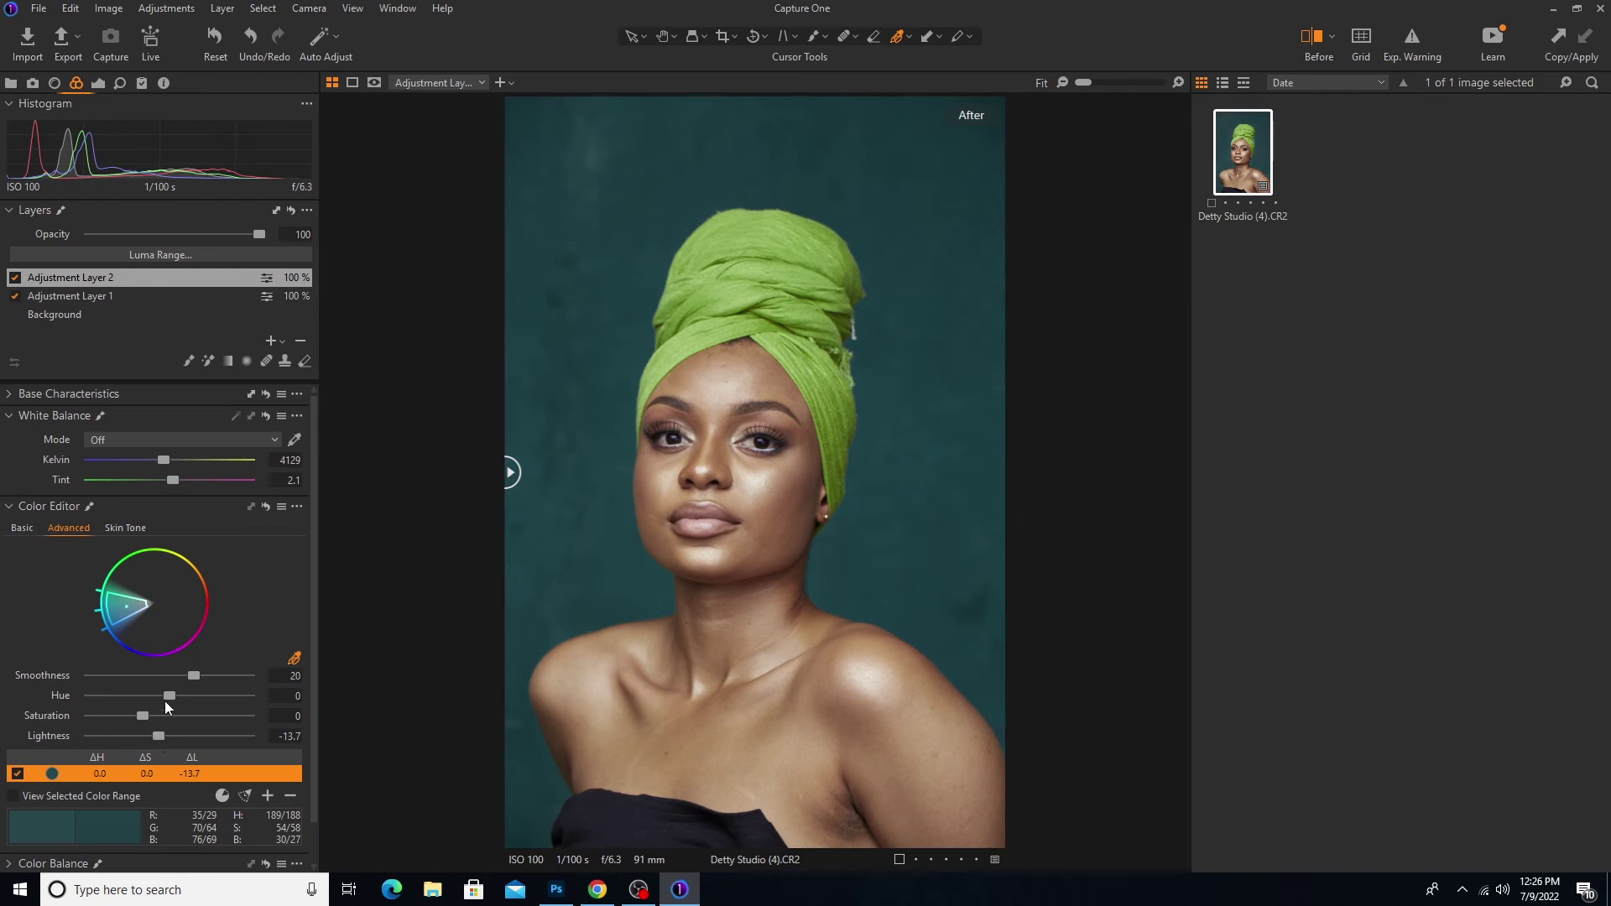
pyautogui.moveTo(168, 696); pyautogui.dragTo(221, 699)
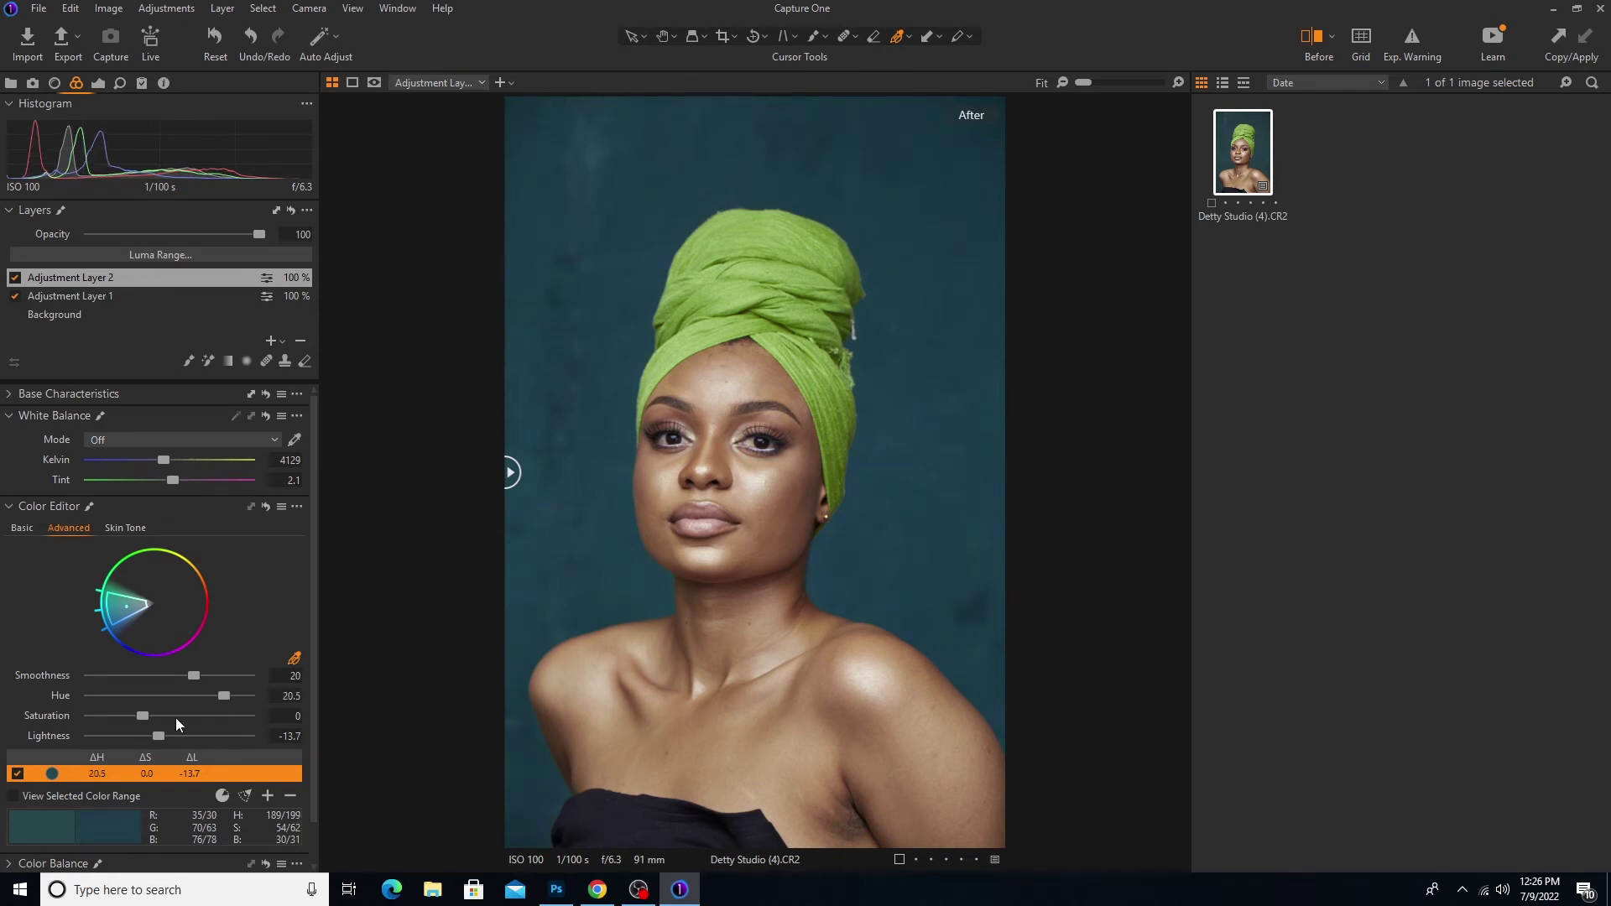
# - Set the sampled backdrop color's Saturation to 61.6 and Lightness to -52.6, and compare the portrait with the original
pyautogui.moveTo(146, 713); pyautogui.dragTo(163, 716)
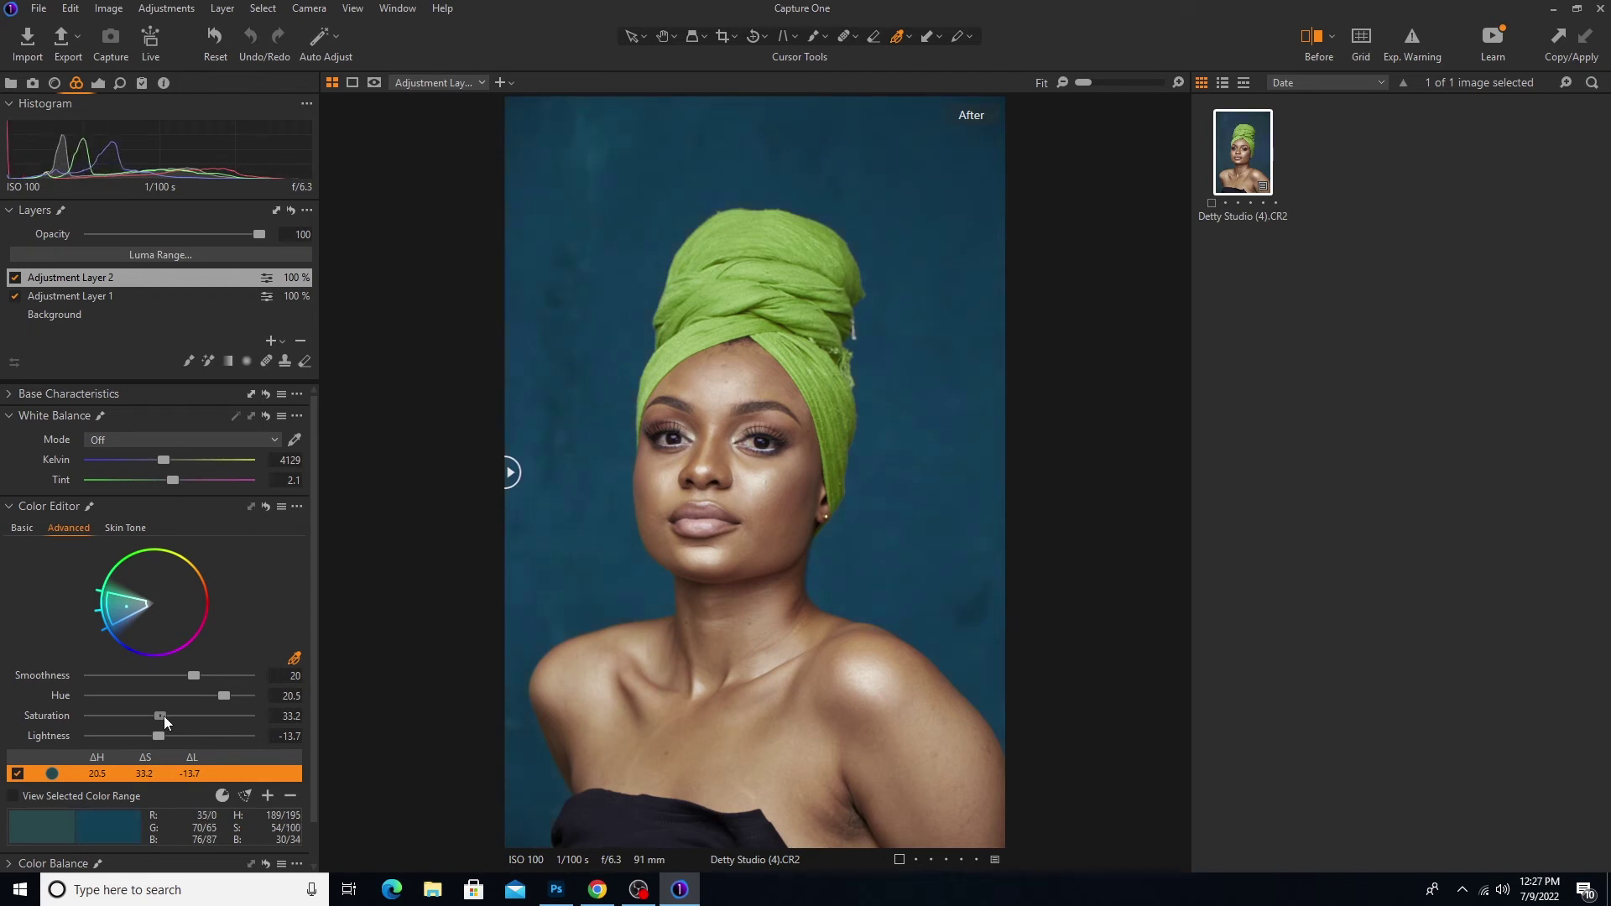
pyautogui.moveTo(163, 717); pyautogui.dragTo(128, 739)
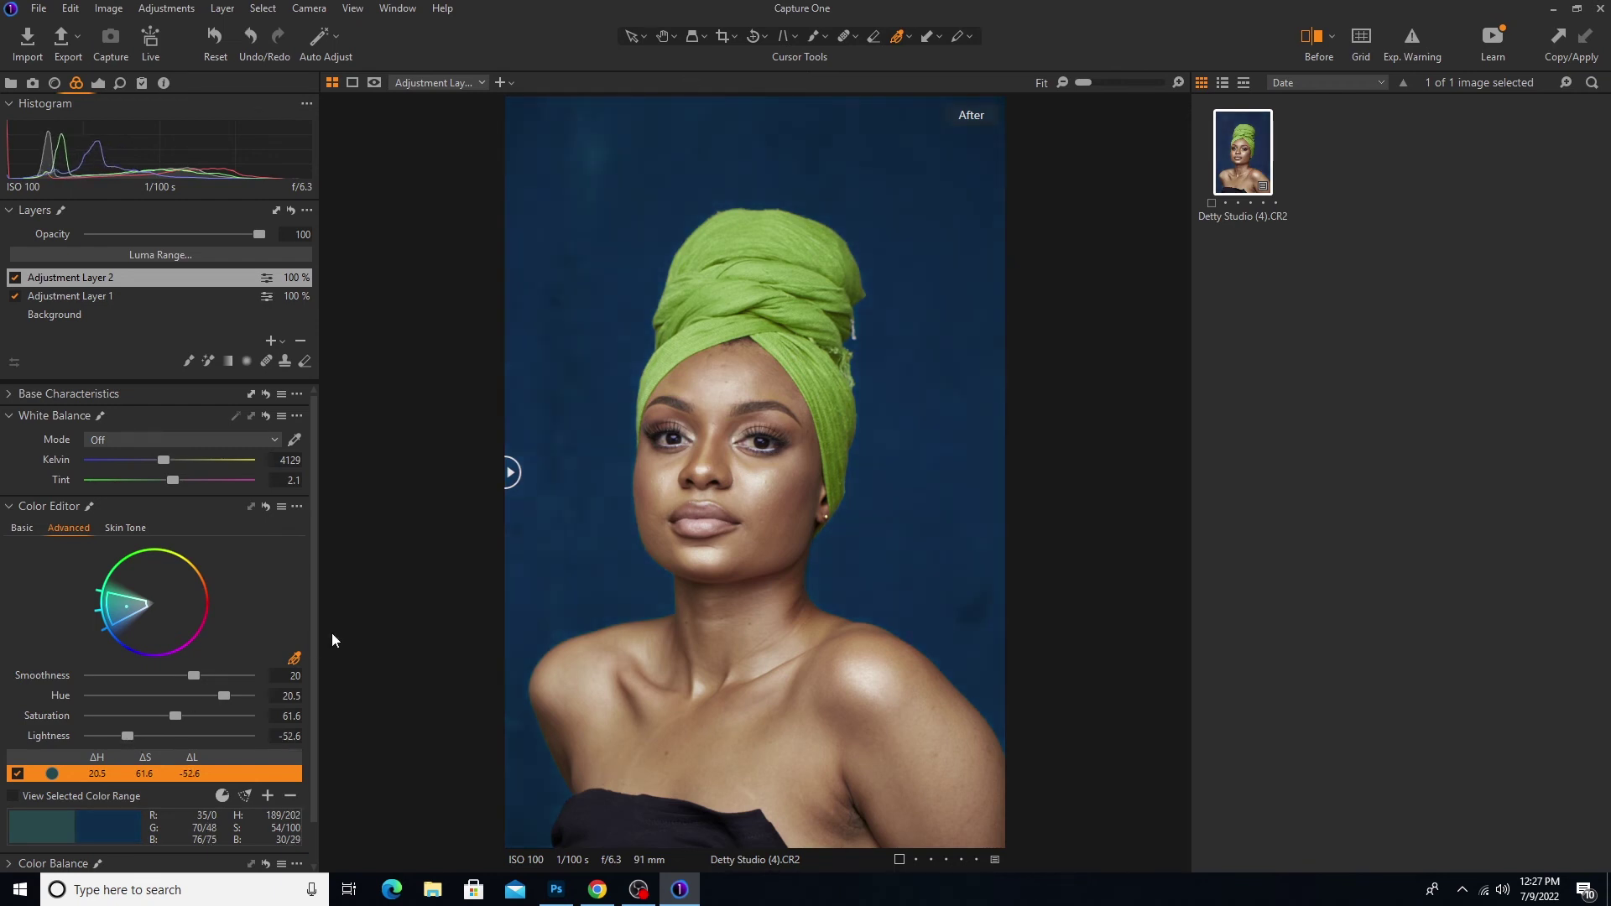
pyautogui.moveTo(511, 472); pyautogui.dragTo(464, 537)
pyautogui.click(284, 343)
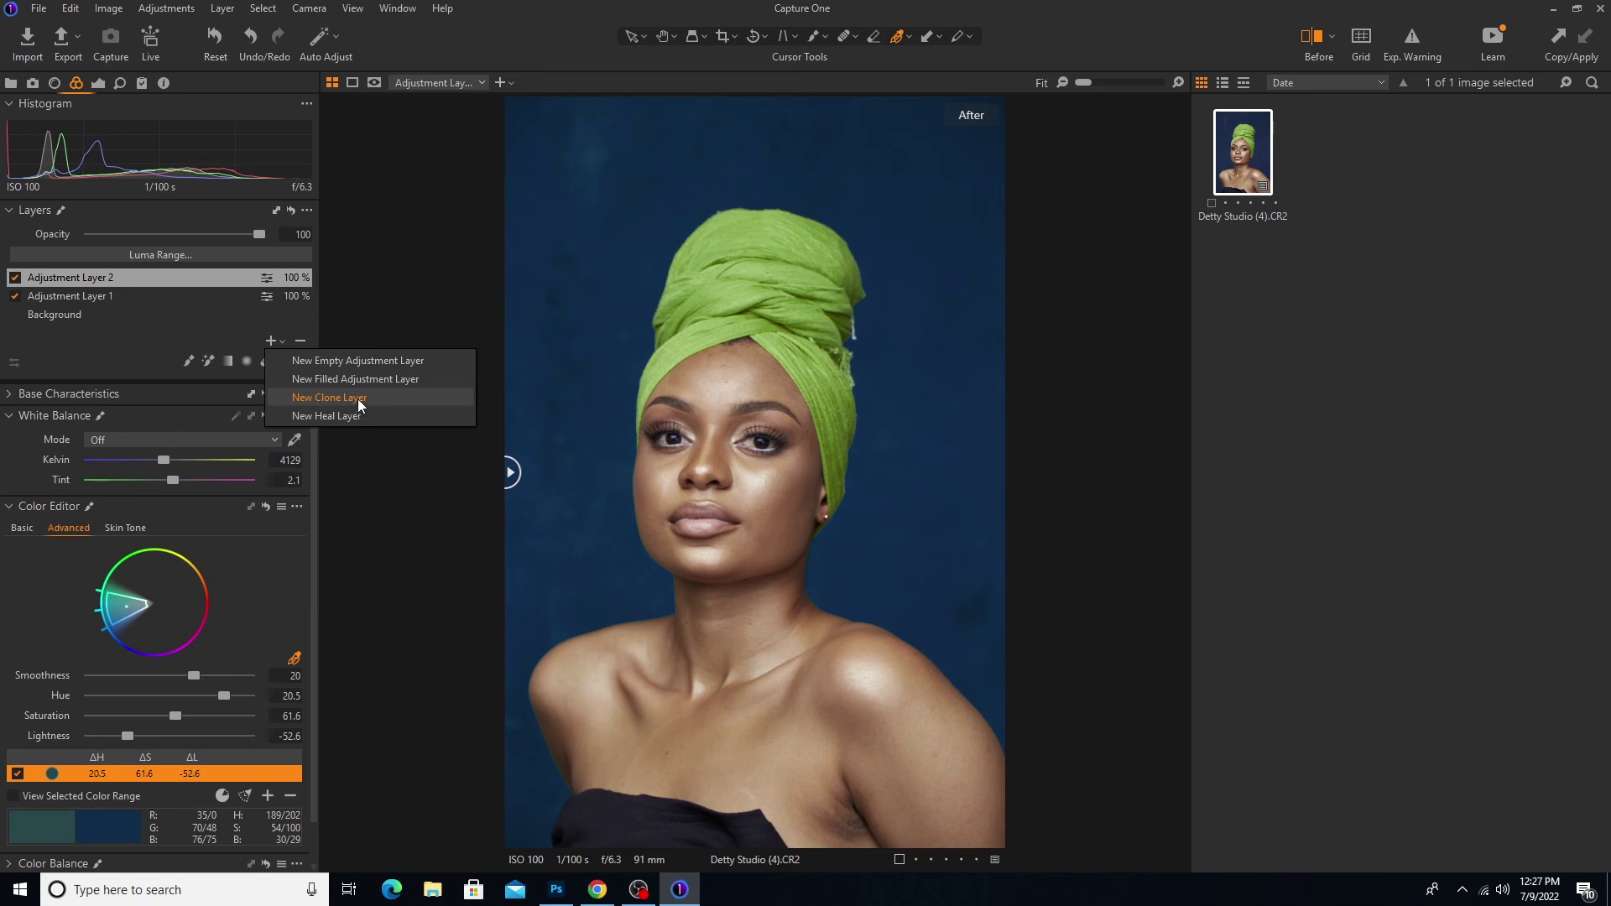
pyautogui.click(369, 380)
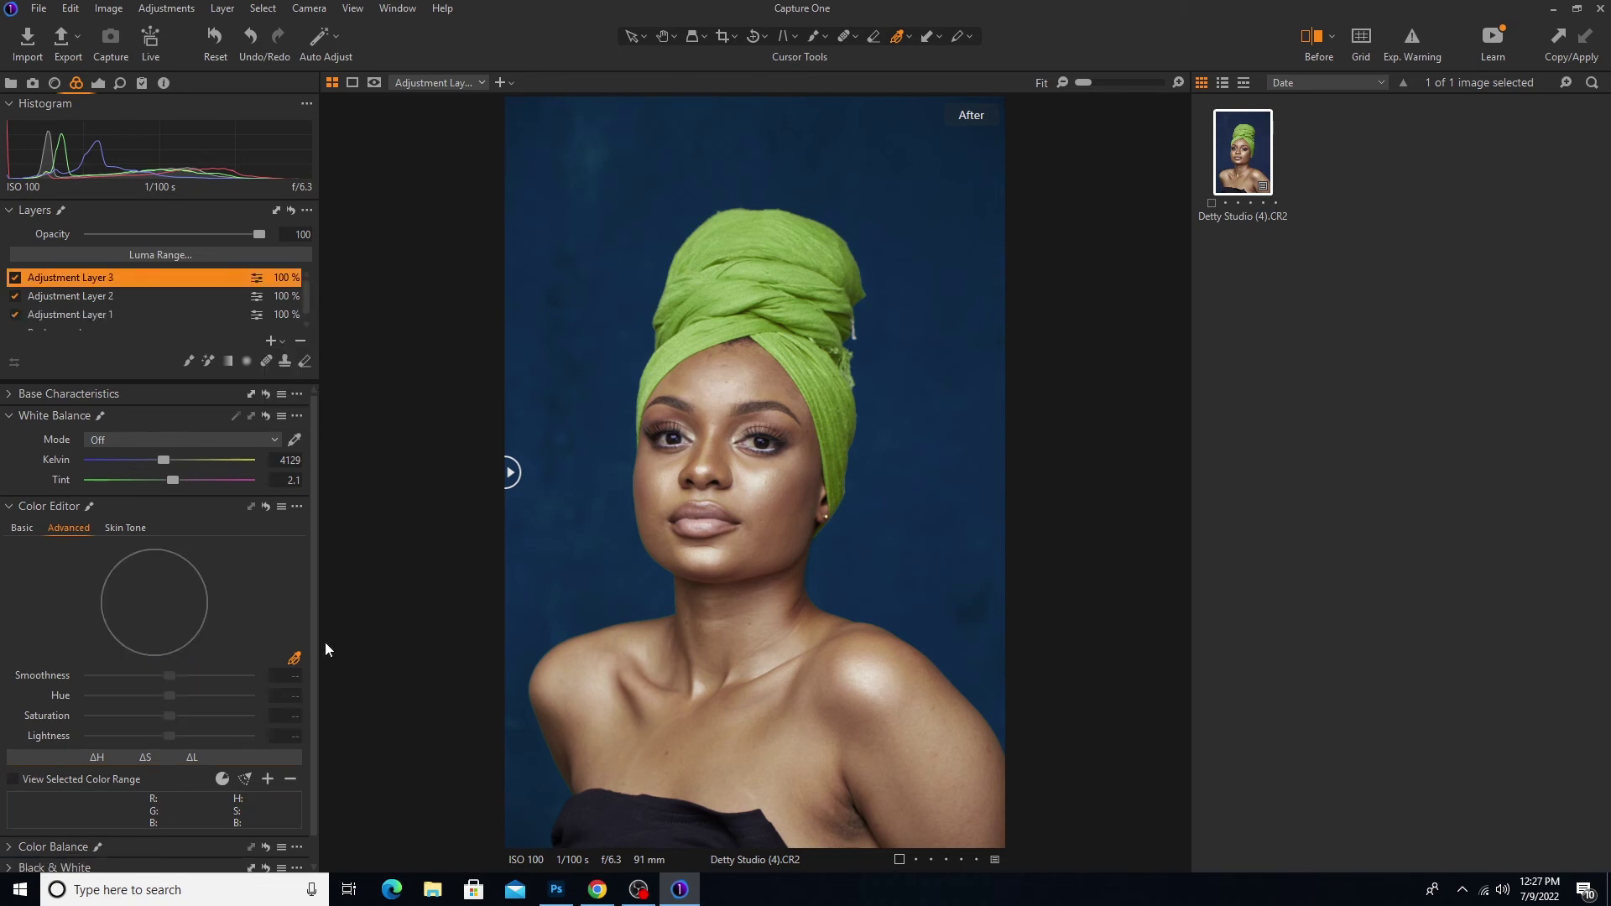
pyautogui.click(733, 376)
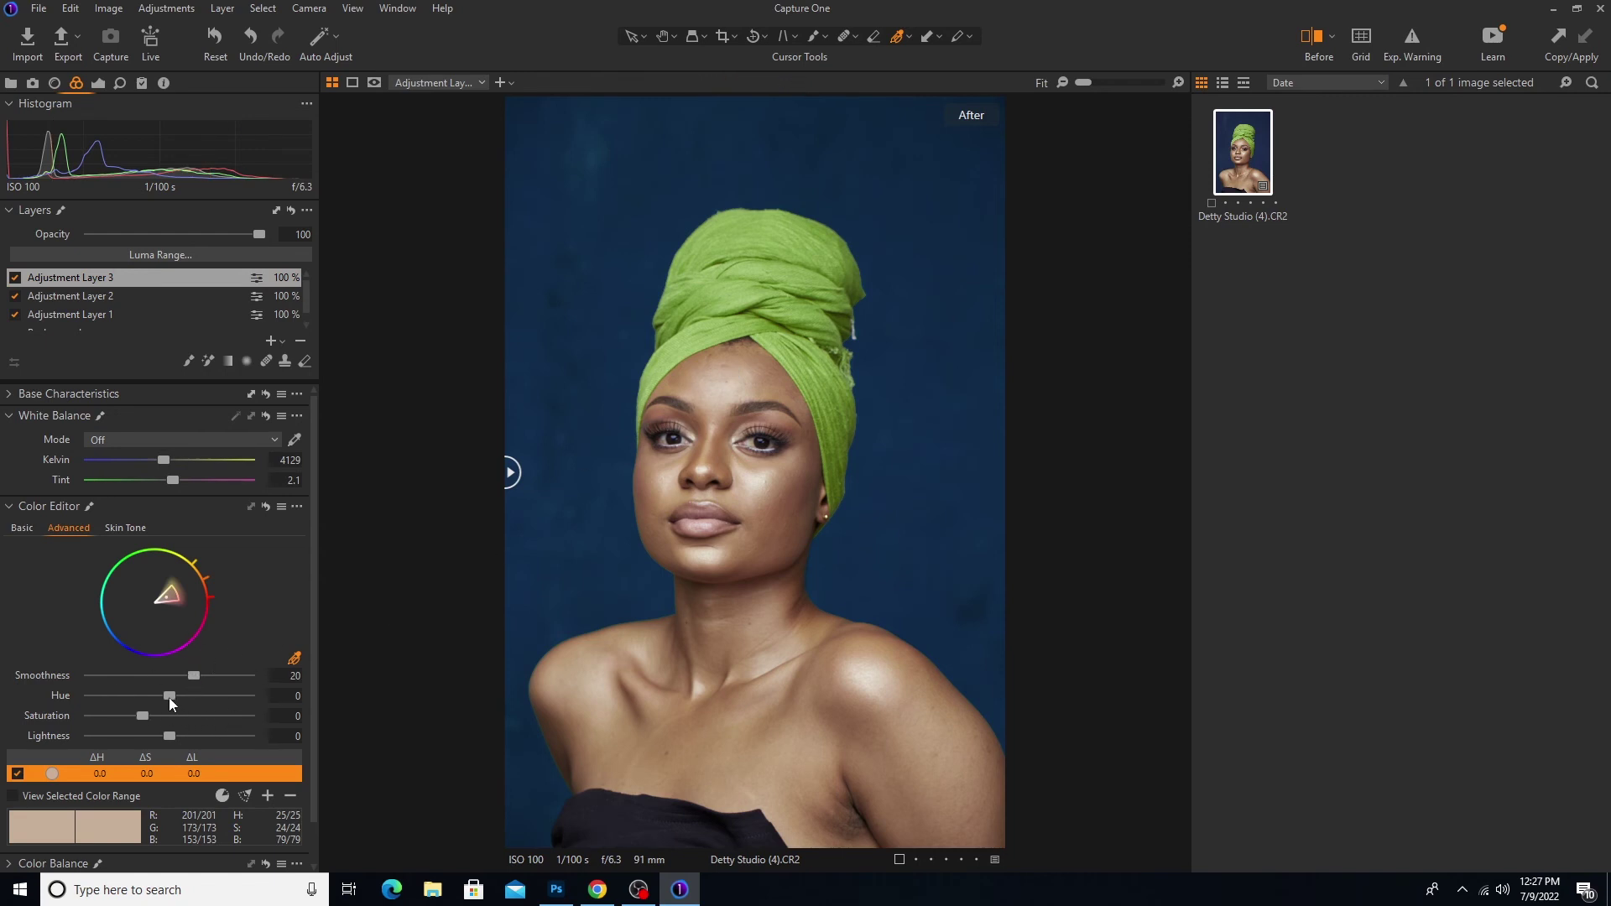
pyautogui.moveTo(169, 698); pyautogui.dragTo(202, 696)
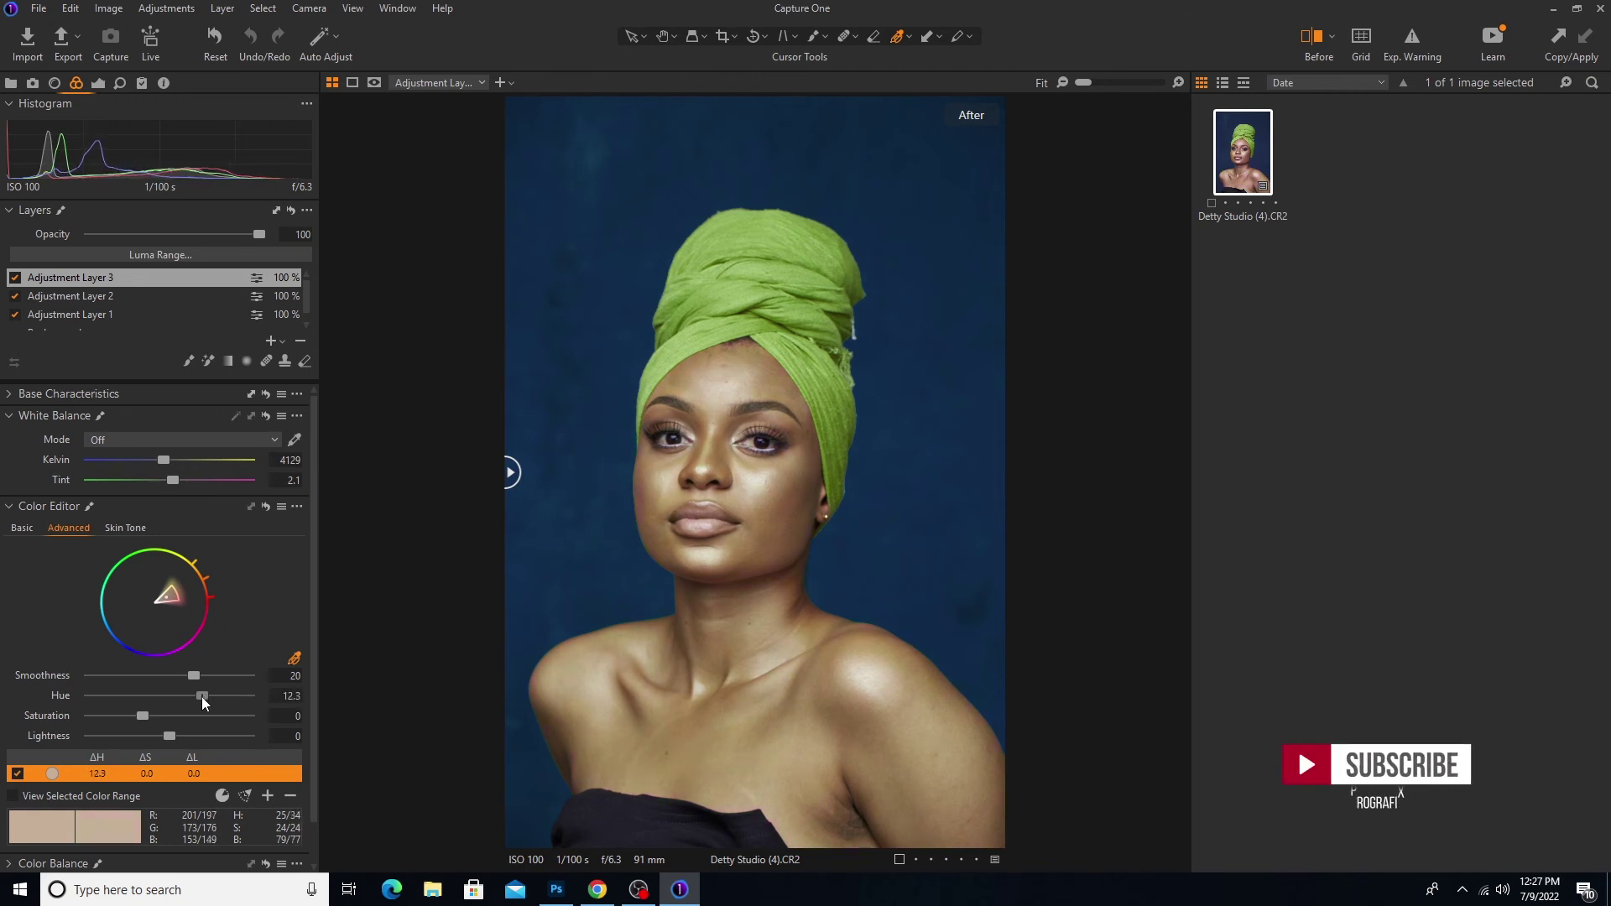
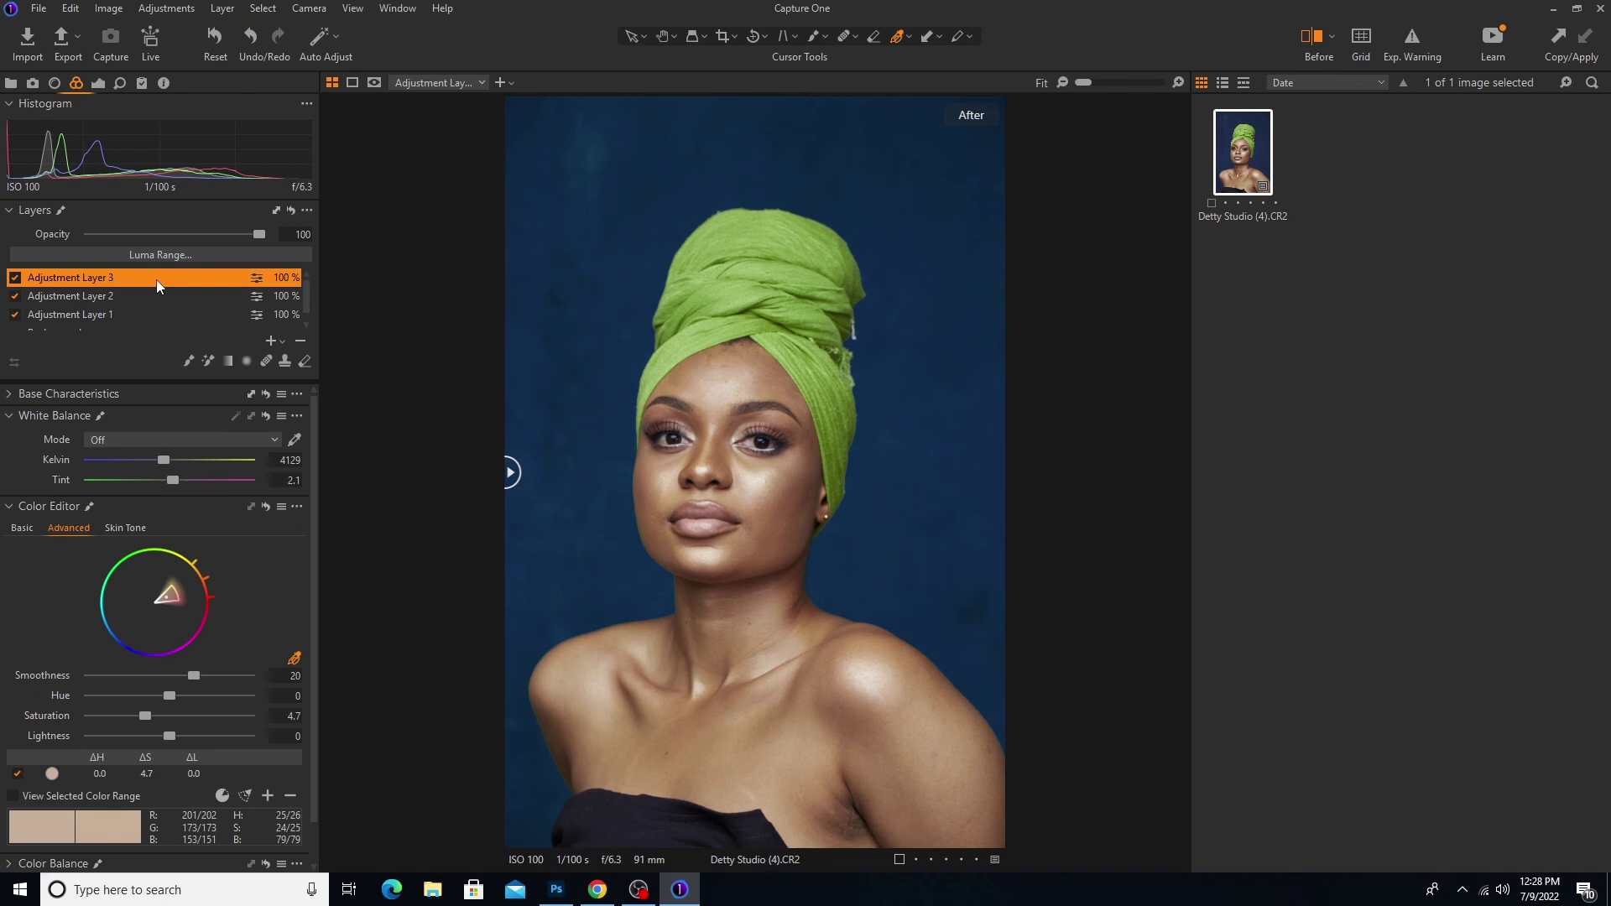
pyautogui.click(300, 341)
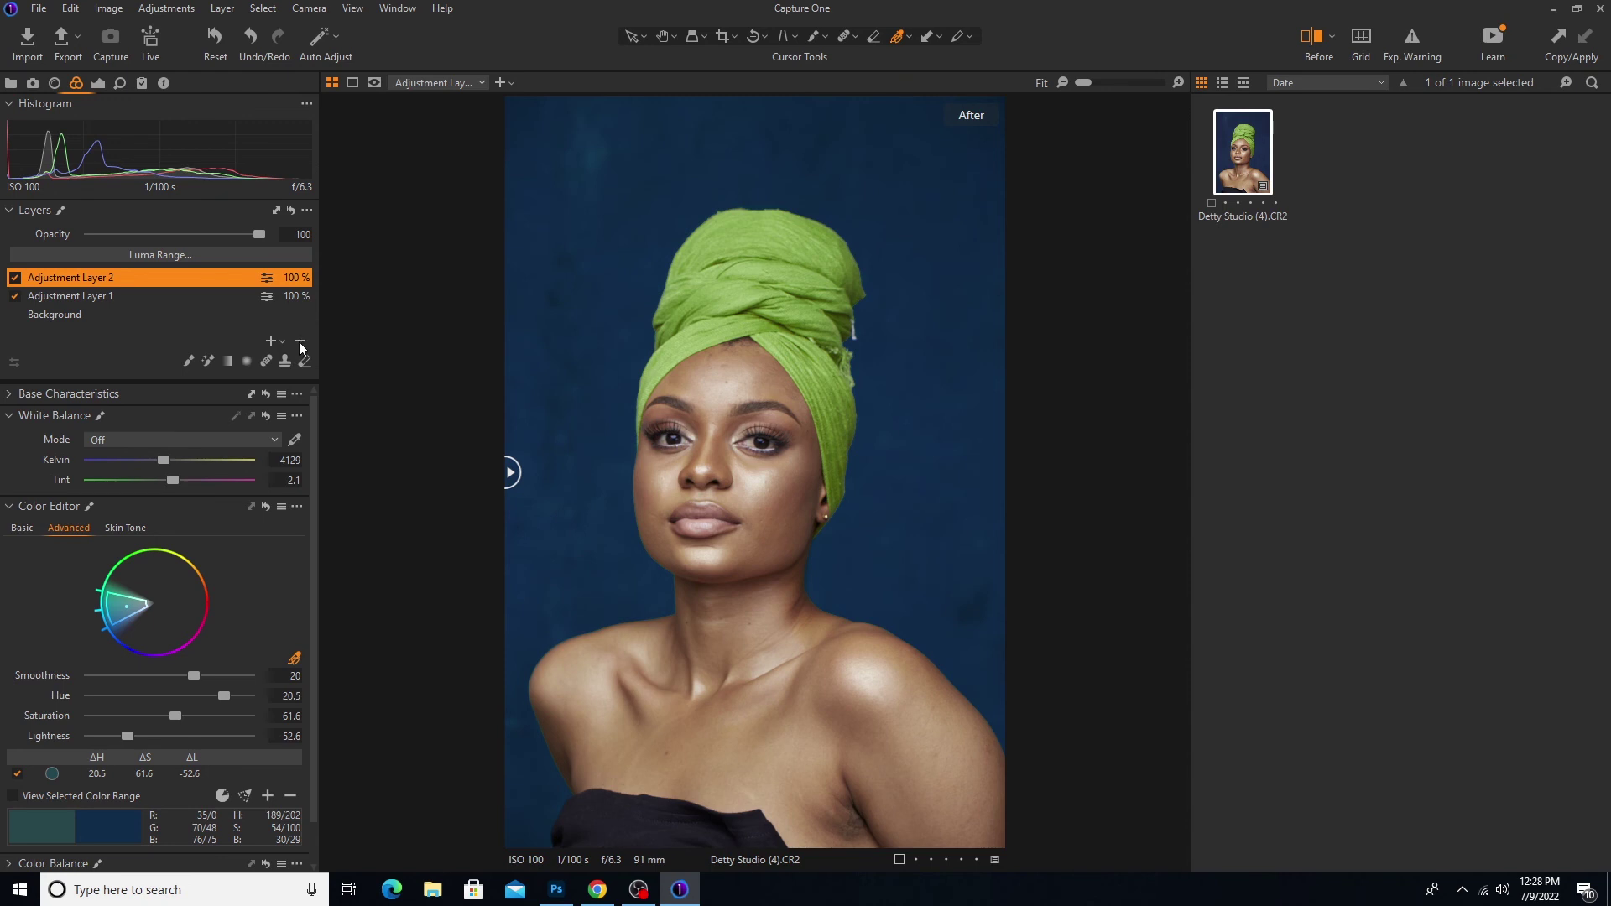
# - Sample the forehead skin in the Color Editor's Skin Tone mode on Adjustment Layer 2 and test Amount Hue shifts, ending at 0
pyautogui.click(126, 528)
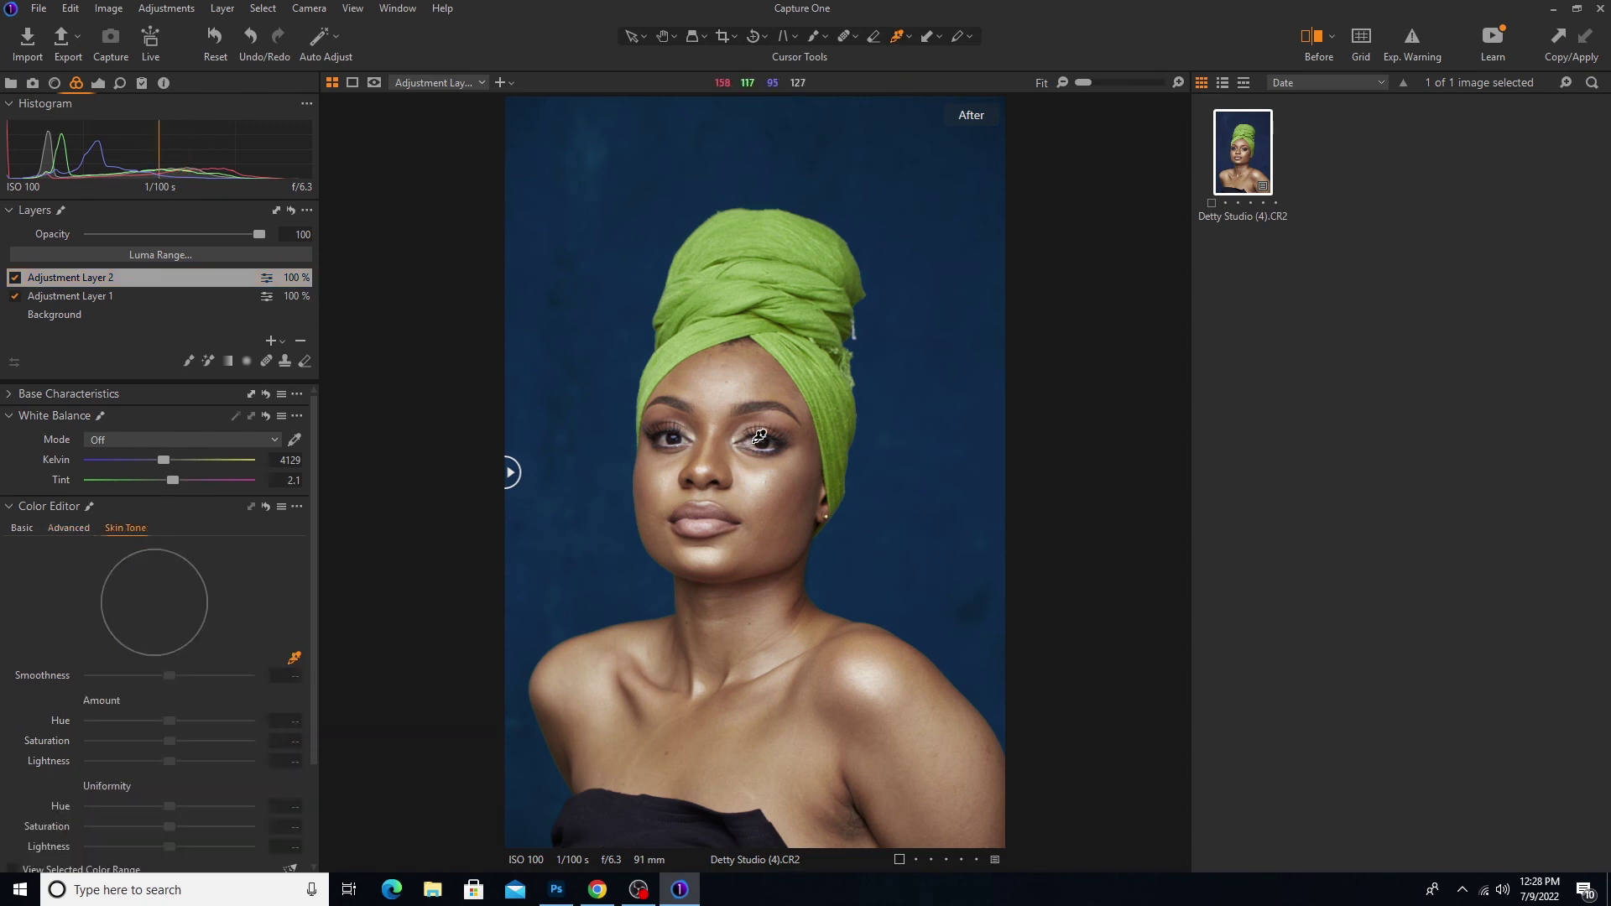
pyautogui.click(745, 375)
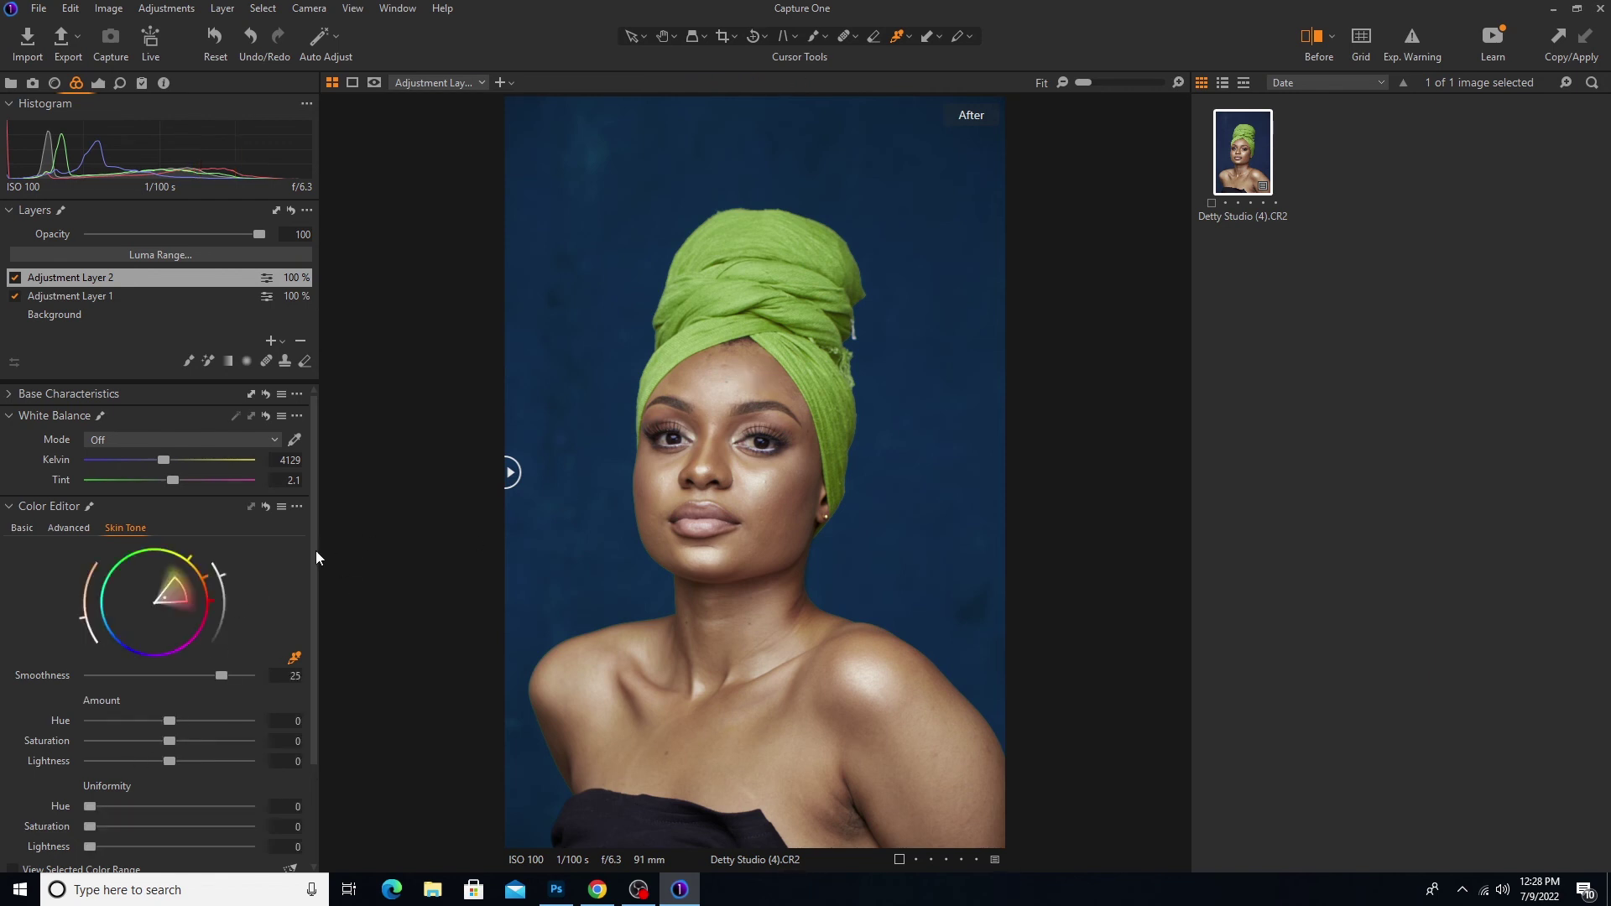
pyautogui.moveTo(315, 551); pyautogui.dragTo(309, 633)
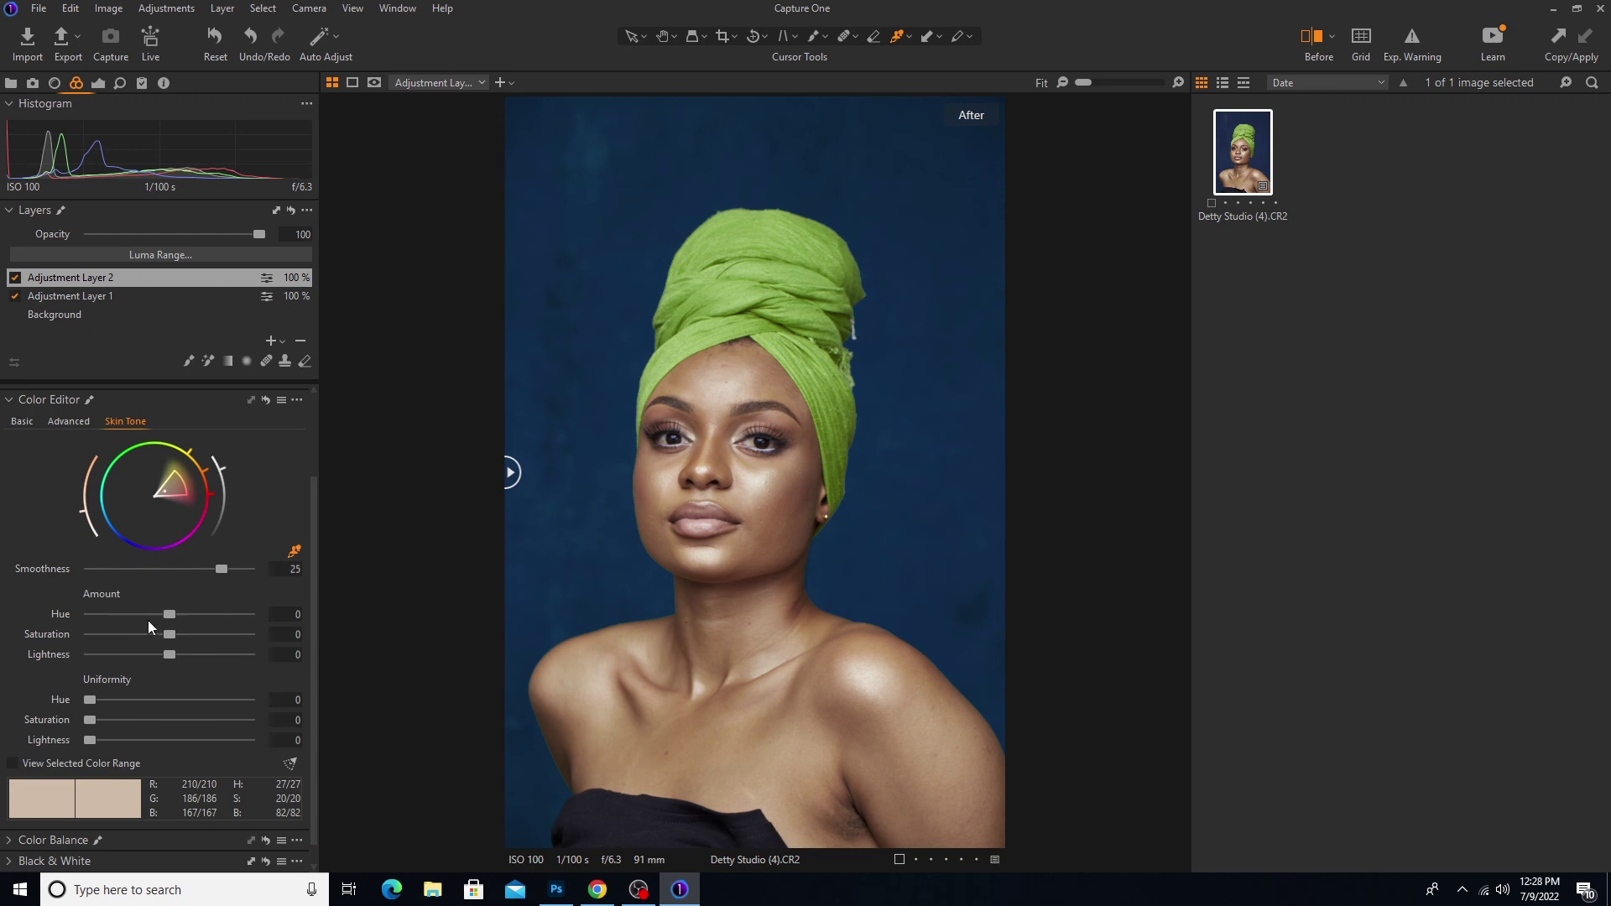
pyautogui.moveTo(170, 616); pyautogui.dragTo(108, 616)
pyautogui.moveTo(210, 618); pyautogui.dragTo(170, 628)
# - Set the skin tone's Uniformity to Hue 53, Saturation 23 and Lightness 27, and its Amount Lightness to -6.7
pyautogui.moveTo(88, 698); pyautogui.dragTo(120, 722)
pyautogui.moveTo(261, 723)
pyautogui.mouseDown()
pyautogui.moveTo(42, 715)
pyautogui.moveTo(250, 725)
pyautogui.mouseUp()
pyautogui.moveTo(81, 719); pyautogui.dragTo(150, 743)
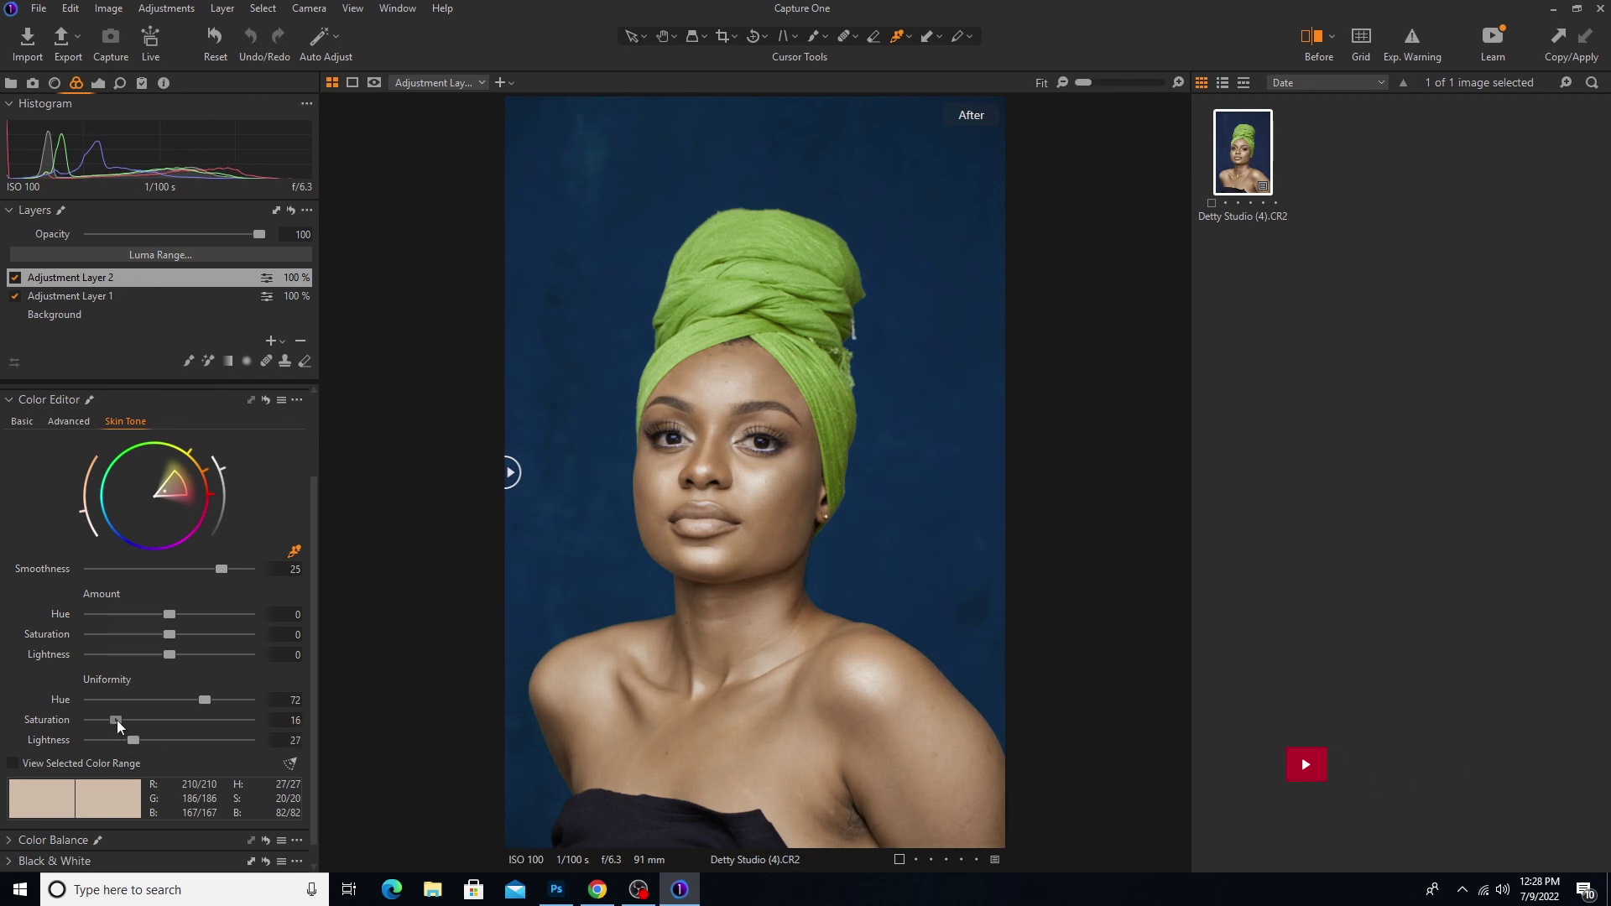
pyautogui.moveTo(117, 720); pyautogui.dragTo(137, 656)
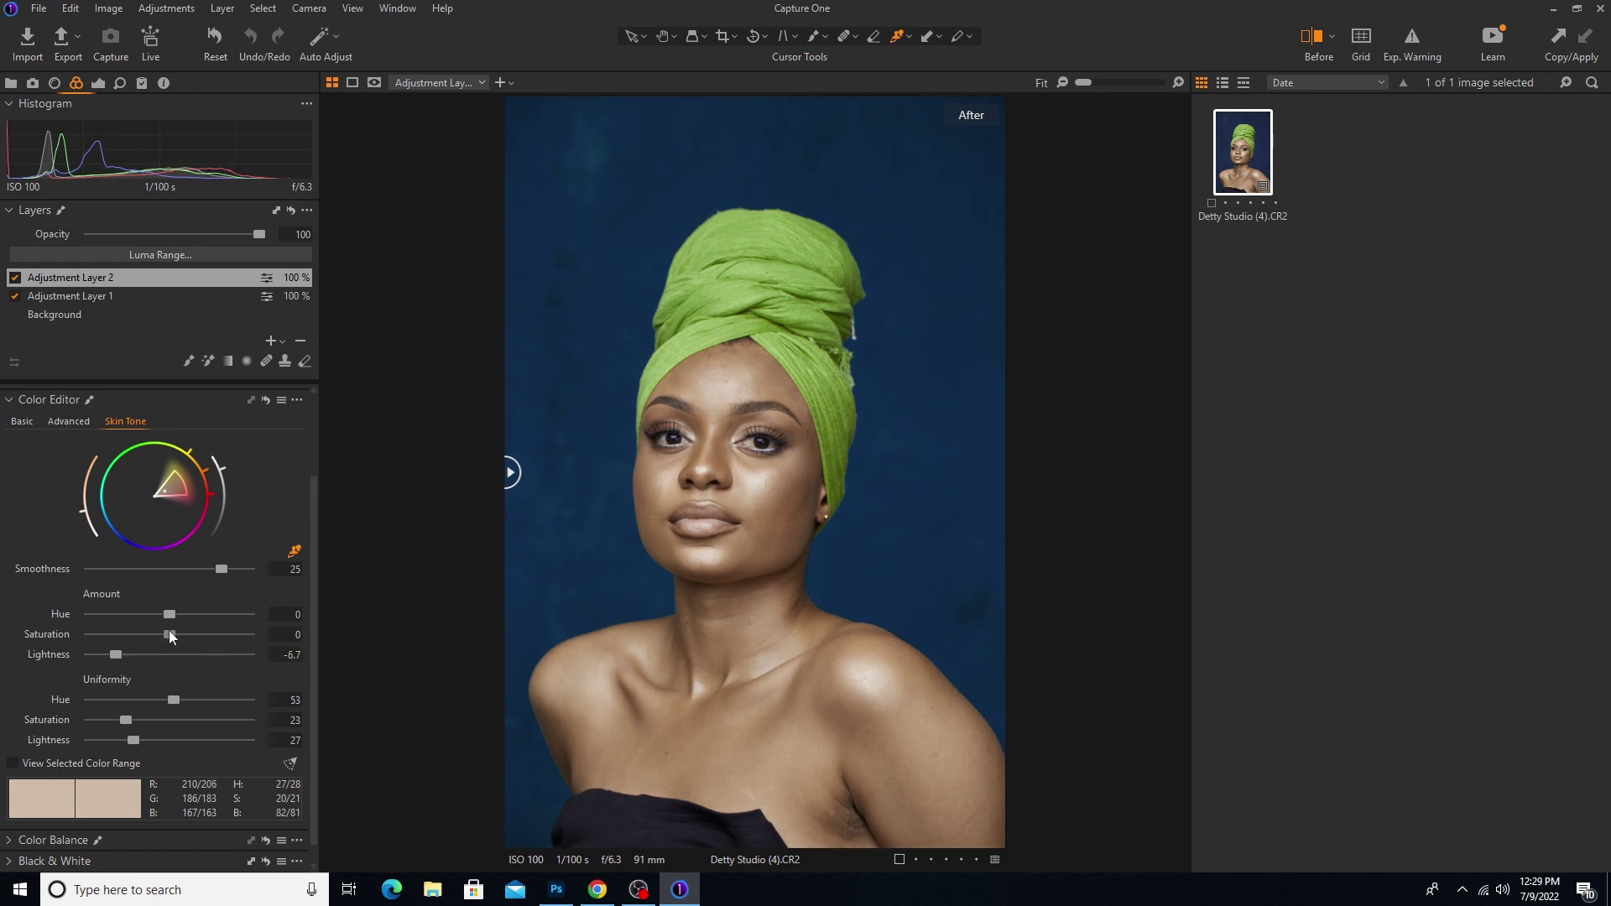
# - Set the skin tone's Amount Saturation to 2.5 and compare the graded portrait with the original in the before/after split view
pyautogui.moveTo(169, 634); pyautogui.dragTo(176, 635)
pyautogui.moveTo(510, 473); pyautogui.dragTo(492, 531)
pyautogui.moveTo(512, 472); pyautogui.dragTo(738, 492)
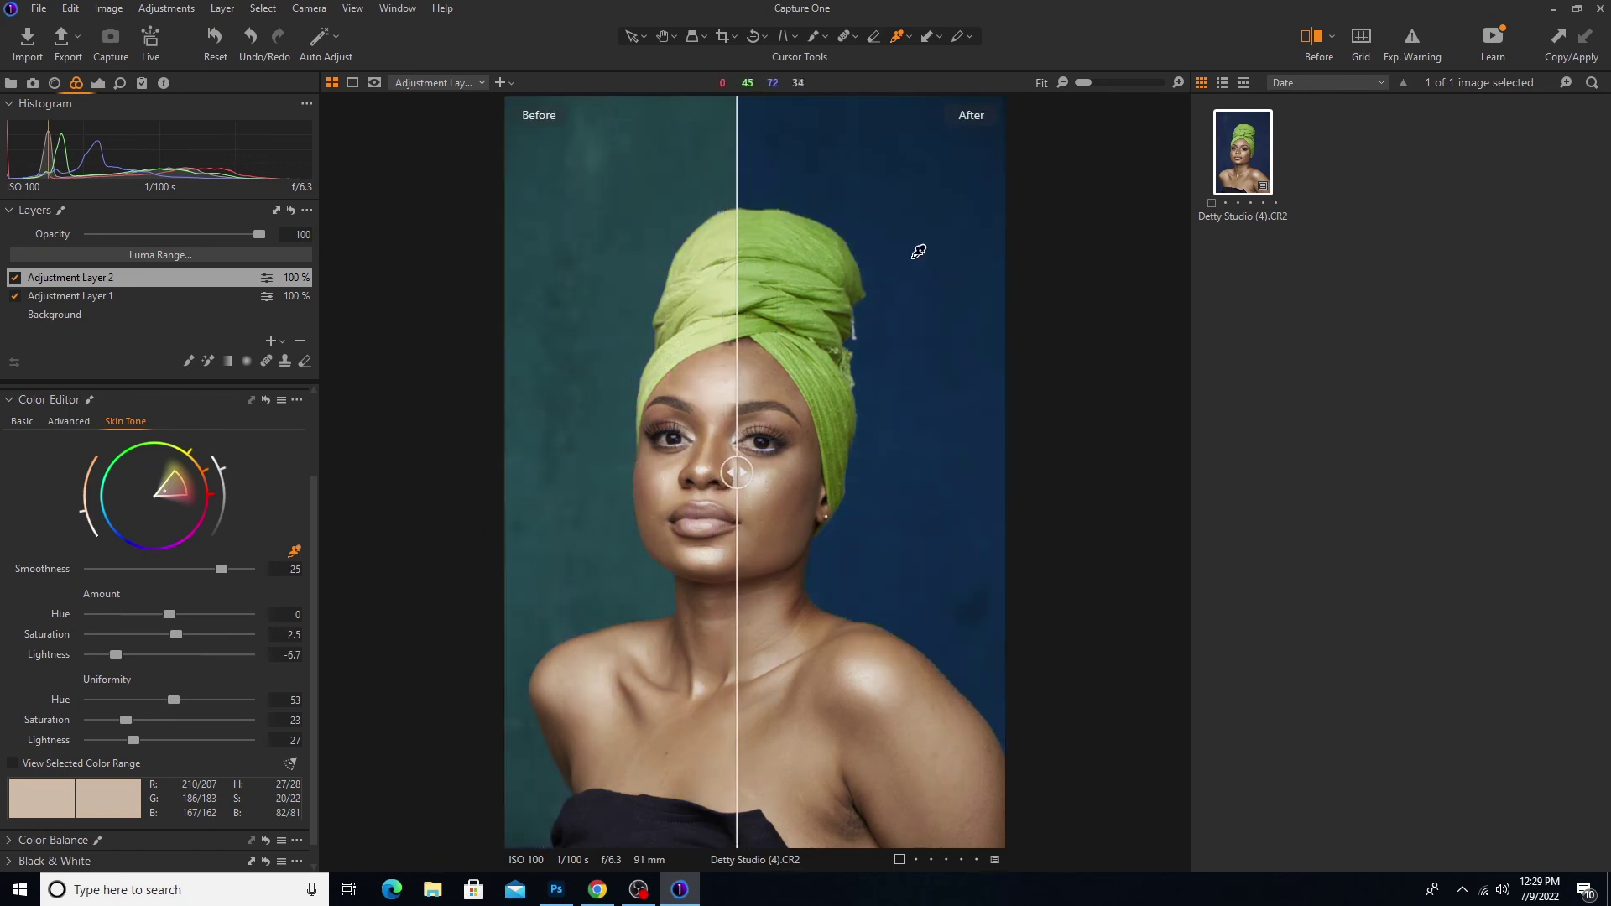